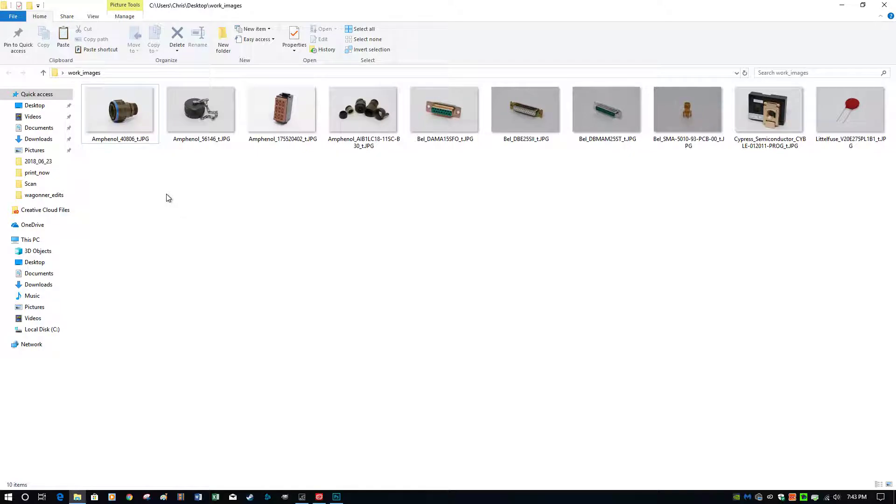
Step: Open Amphenol_40806_t.JPG in Adobe Photoshop CC 2018 and apply the Auto tonal correction in Camera Raw
{"action": "right_click", "coordinate": [121, 108]}
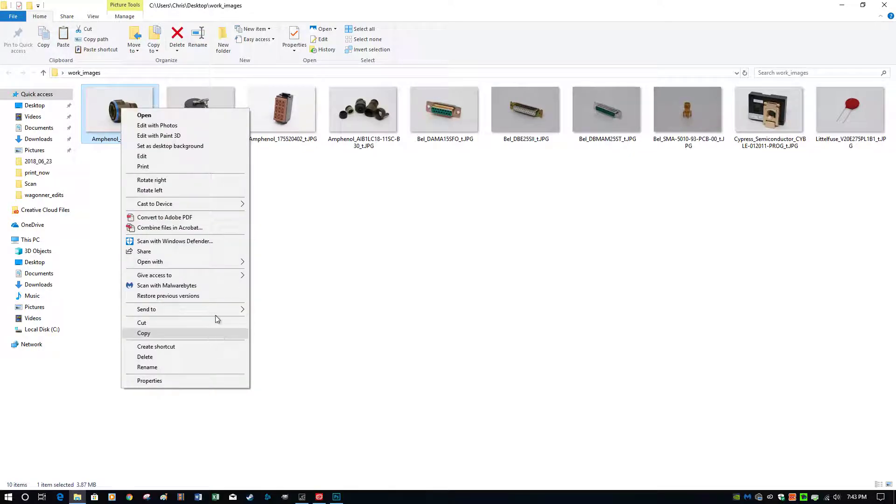
{"action": "mouse_move", "coordinate": [182, 264]}
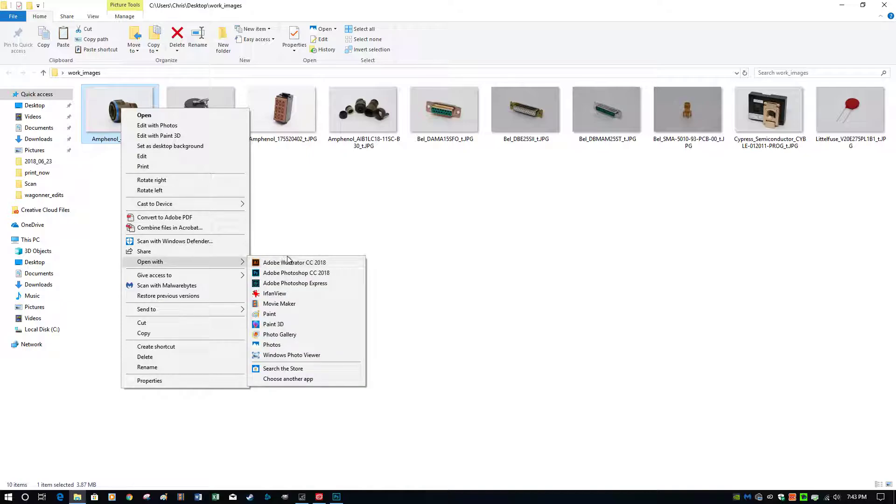
{"action": "left_click", "coordinate": [306, 275]}
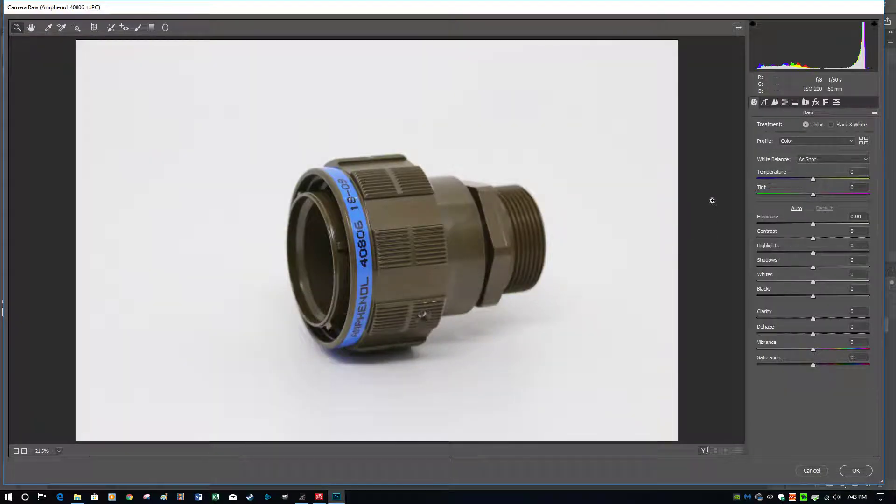
{"action": "left_click", "coordinate": [796, 209]}
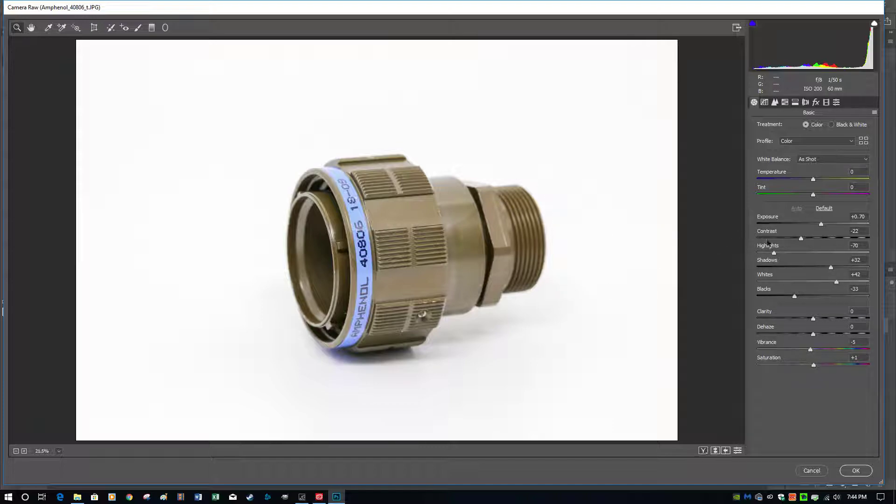
{"action": "left_click", "coordinate": [856, 471]}
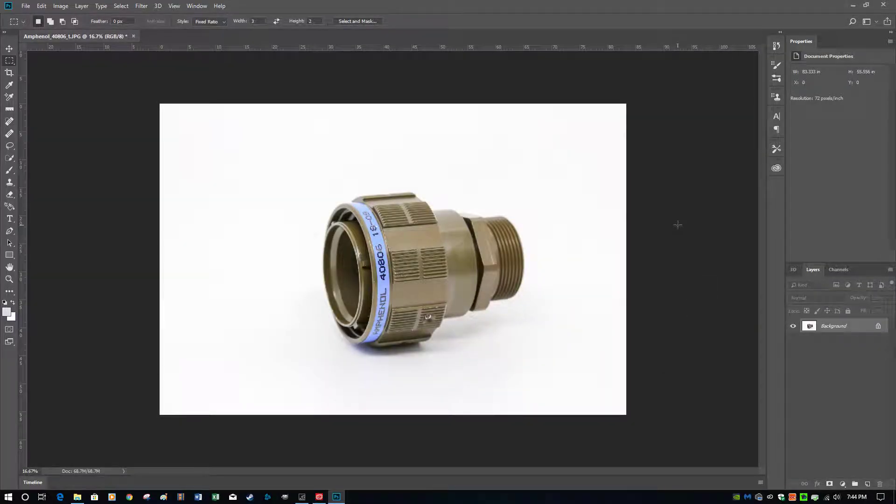
Step: Apply a Curves adjustment with the white point sampled at the image's upper-left background corner and a black point set
{"action": "key", "text": "ctrl+m"}
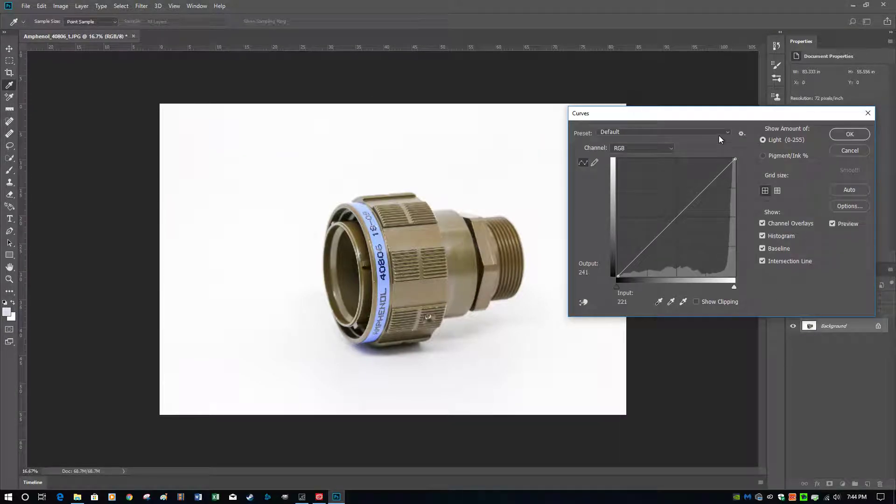
{"action": "left_click_drag", "start_coordinate": [721, 113], "coordinate": [724, 88]}
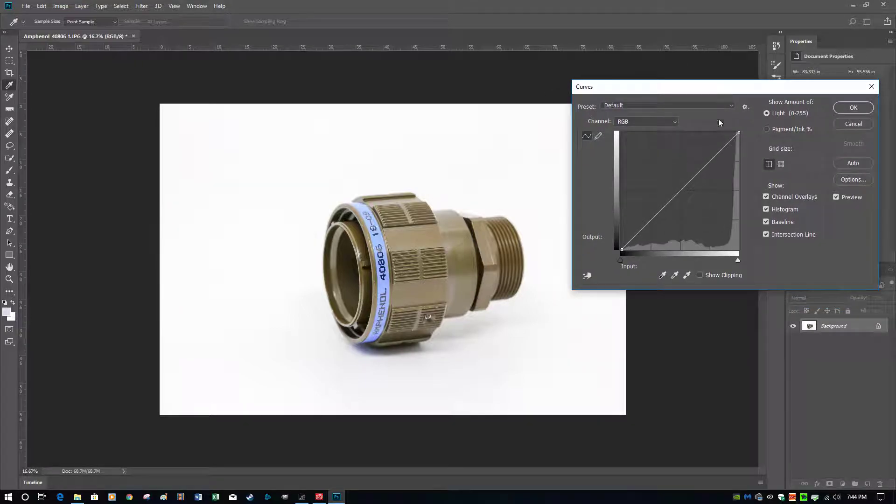
{"action": "left_click", "coordinate": [686, 275]}
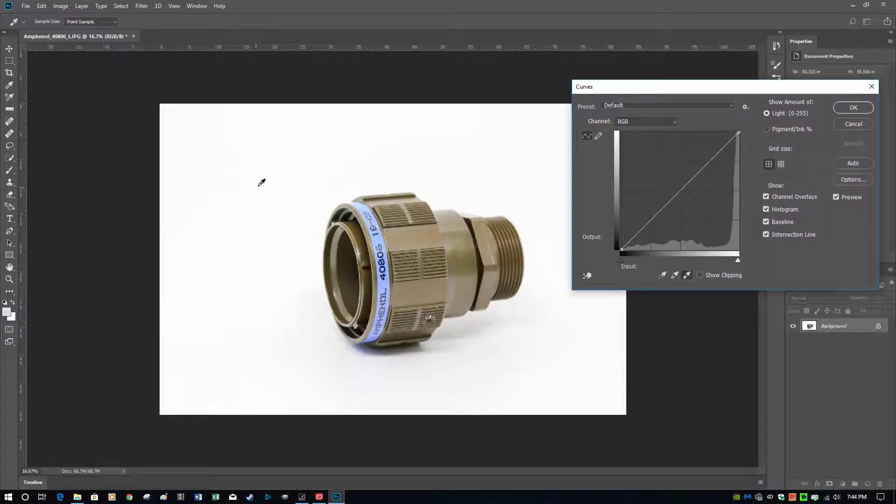
{"action": "left_click", "coordinate": [164, 105]}
{"action": "left_click", "coordinate": [664, 275]}
{"action": "left_click", "coordinate": [854, 107]}
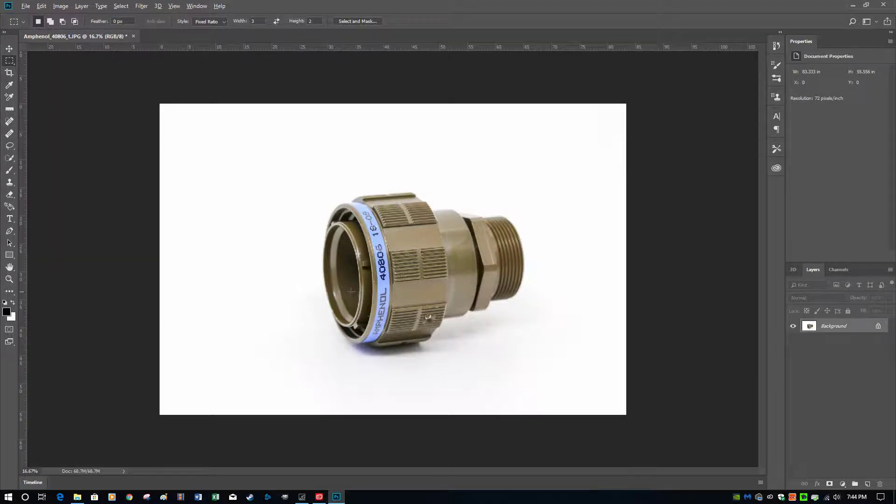
Step: Erase the leftover background tint to the left of the connector with a 1600 px Eraser brush
{"action": "scroll", "coordinate": [359, 291], "scroll_direction": "up", "scroll_amount": 3}
{"action": "scroll", "coordinate": [499, 295], "scroll_direction": "down", "scroll_amount": 3}
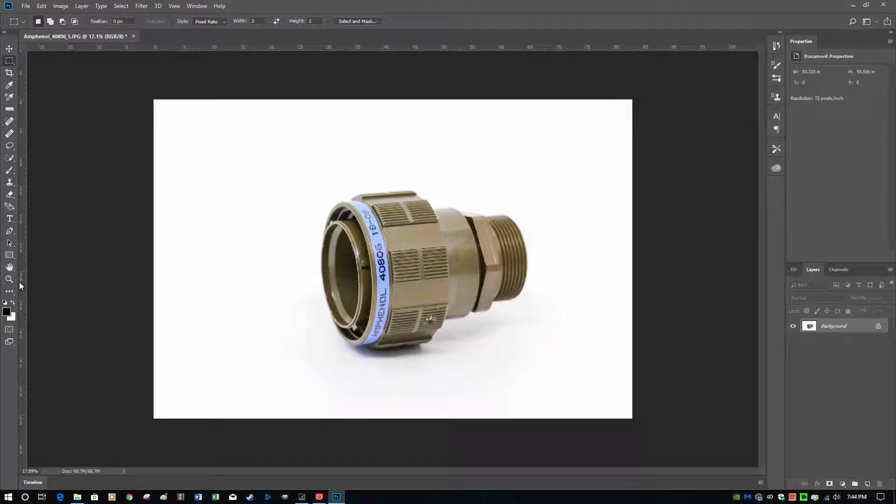
{"action": "left_click", "coordinate": [10, 194]}
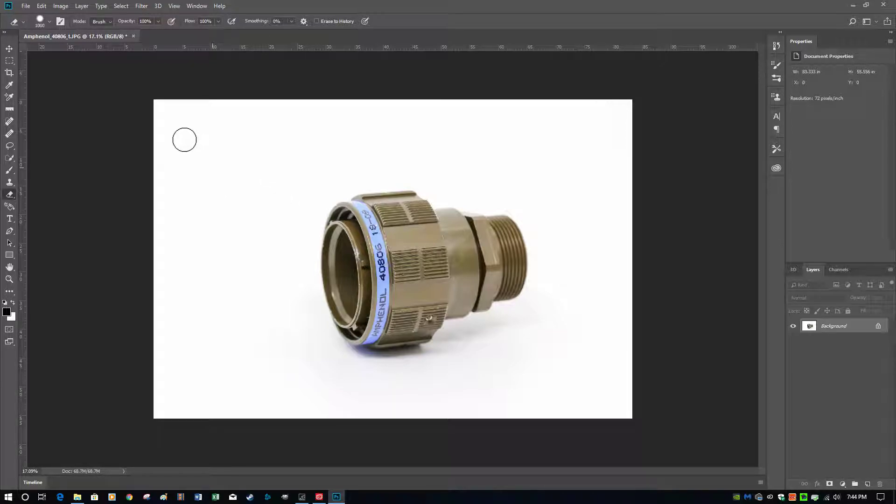
{"action": "key", "text": "bracketright"}
{"action": "key", "text": "bracketright"}
{"action": "key", "text": "bracketright"}
{"action": "key", "text": "bracketright"}
{"action": "key", "text": "bracketright"}
{"action": "key", "text": "bracketright"}
{"action": "key", "text": "bracketright"}
{"action": "key", "text": "bracketright"}
{"action": "key", "text": "bracketright"}
{"action": "key", "text": "bracketright"}
{"action": "key", "text": "bracketright"}
{"action": "key", "text": "bracketright"}
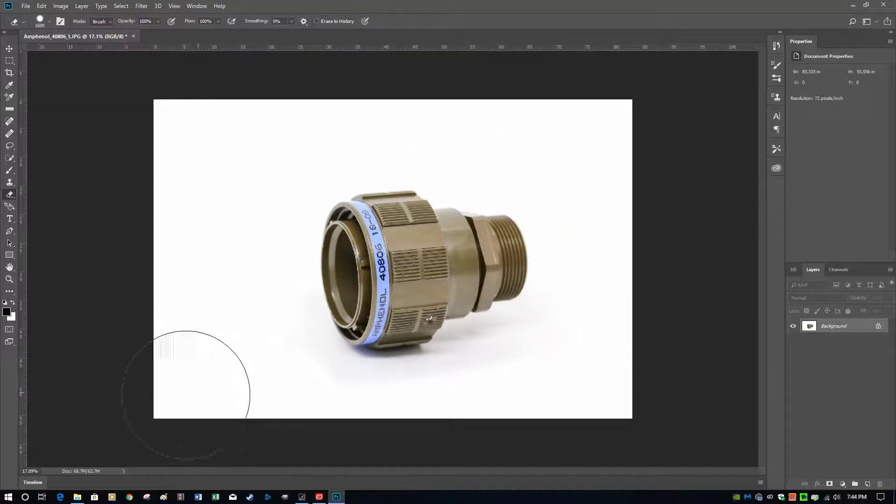
{"action": "mouse_move", "coordinate": [189, 224]}
{"action": "left_mouse_down"}
{"action": "mouse_move", "coordinate": [224, 135]}
{"action": "mouse_move", "coordinate": [178, 354]}
{"action": "mouse_move", "coordinate": [248, 382]}
{"action": "left_mouse_up"}
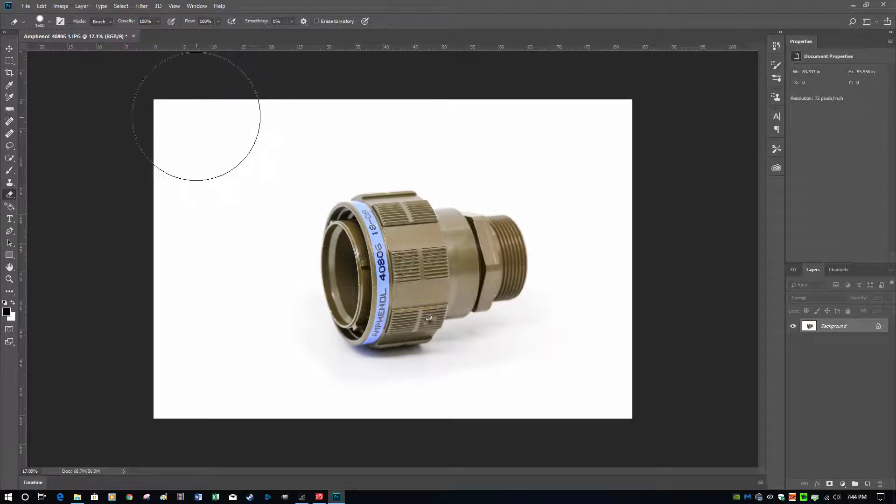
Step: Trim all four sides of the image twice, based on the top left pixel color
{"action": "left_click", "coordinate": [61, 5]}
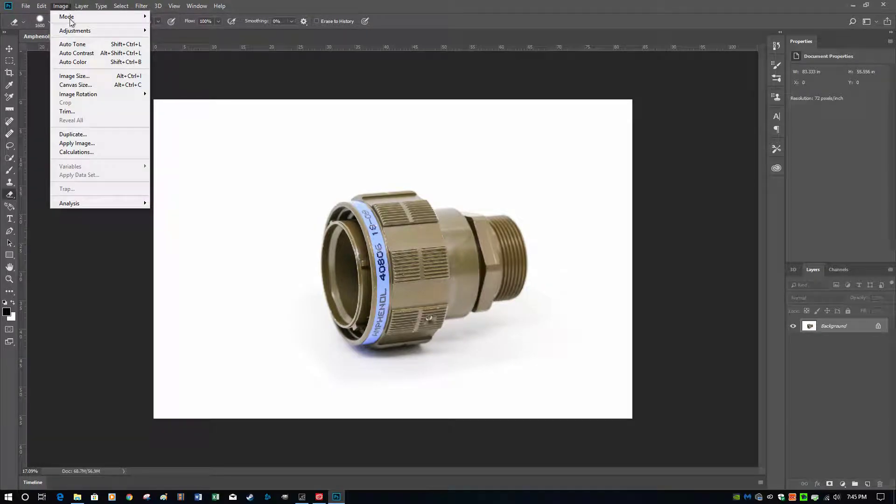
{"action": "left_click", "coordinate": [69, 112]}
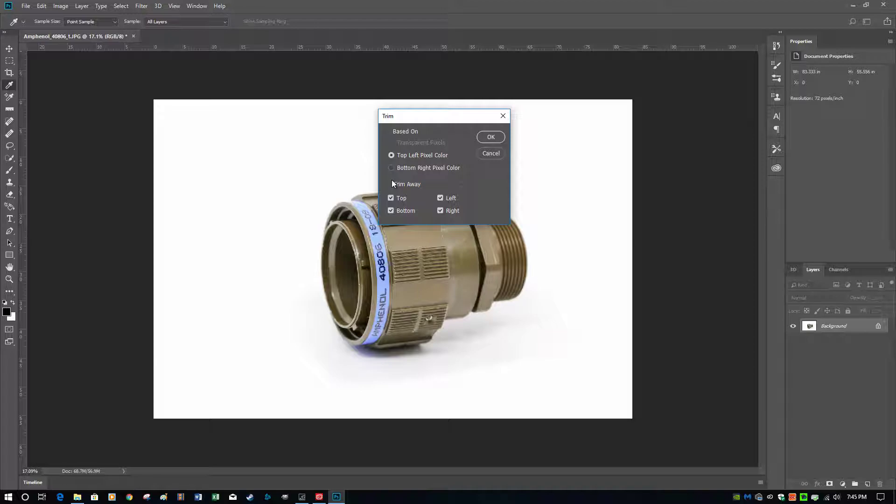
{"action": "left_click", "coordinate": [490, 138]}
{"action": "key", "text": "e"}
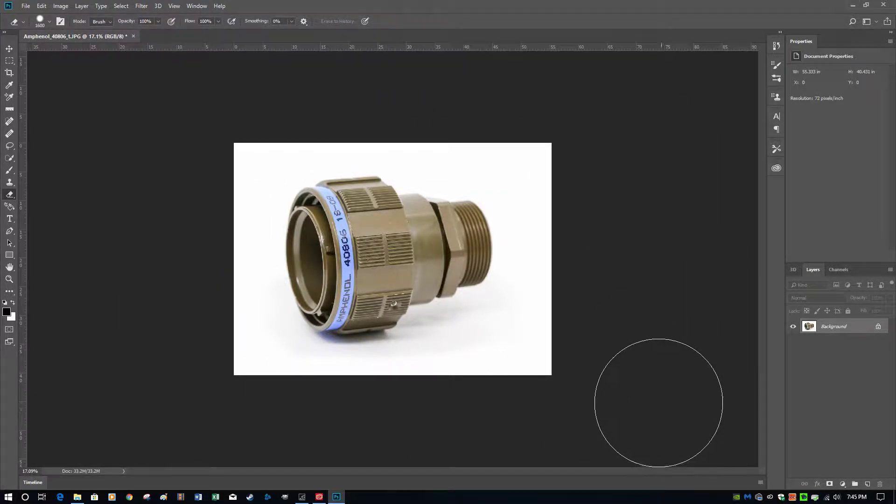
{"action": "left_click", "coordinate": [62, 6]}
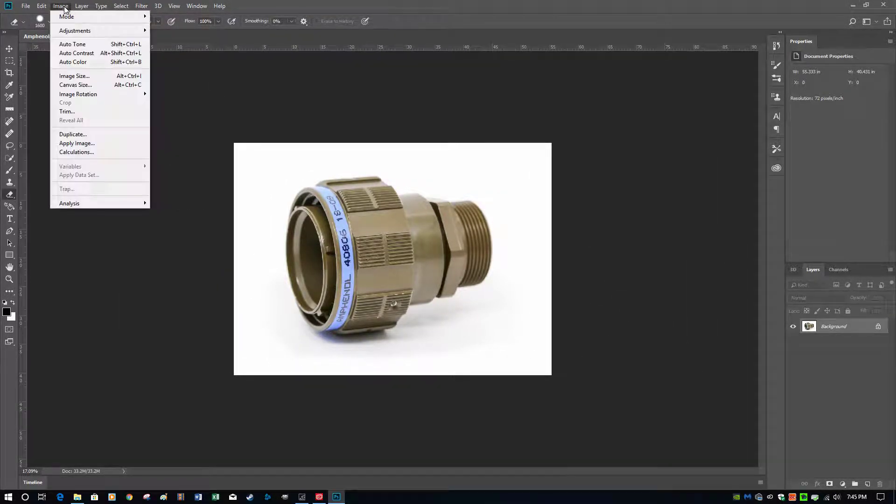
{"action": "left_click", "coordinate": [67, 112]}
{"action": "left_click", "coordinate": [491, 137]}
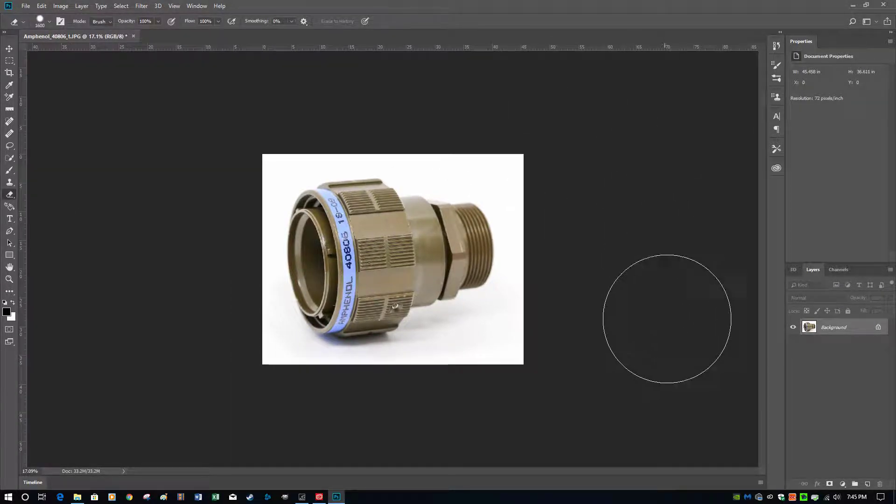
Step: Set the canvas size to 3400 by 3400 pixels, keeping the centered anchor and background extension color
{"action": "left_click", "coordinate": [61, 7]}
{"action": "mouse_move", "coordinate": [61, 6]}
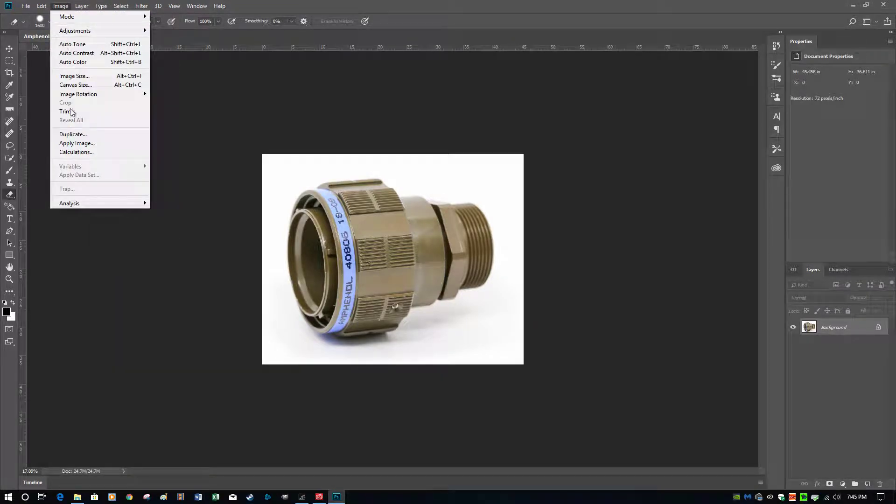
{"action": "left_click", "coordinate": [81, 87]}
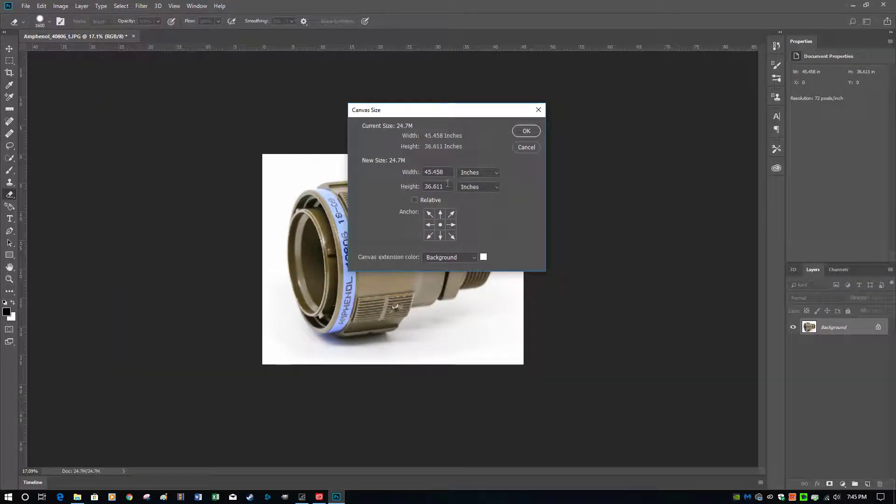
{"action": "left_click", "coordinate": [495, 176]}
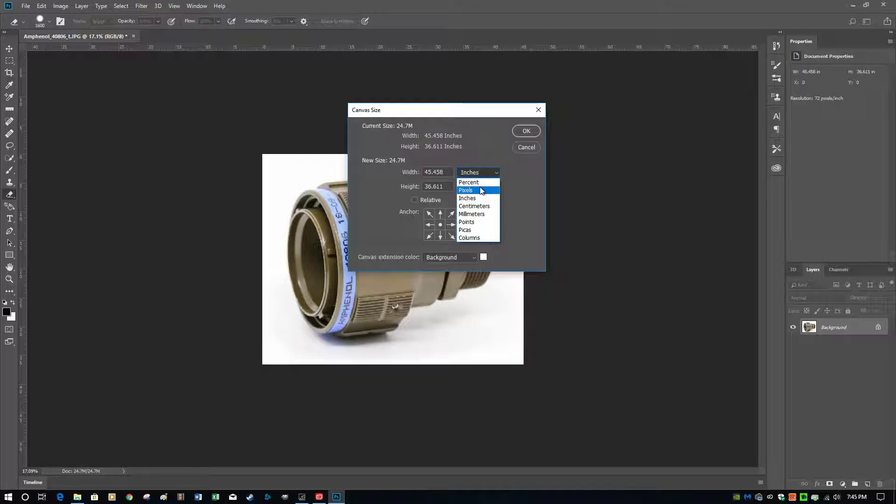
{"action": "left_click", "coordinate": [494, 184]}
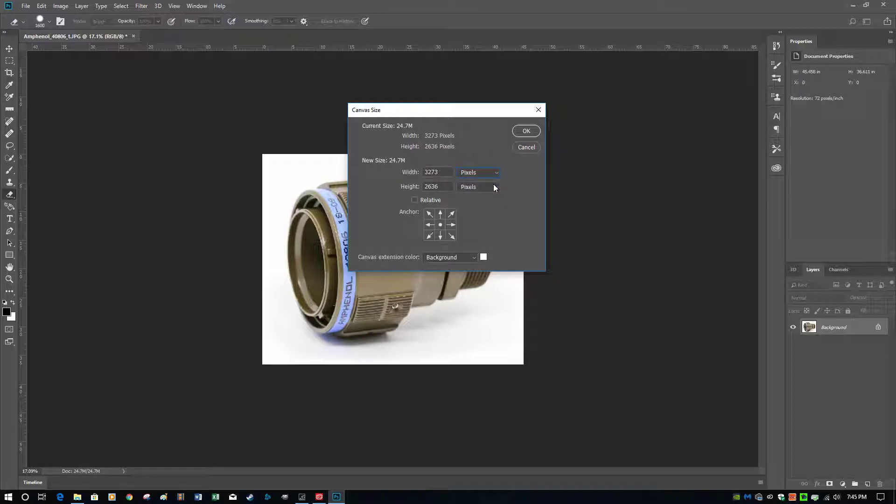
{"action": "double_click", "coordinate": [431, 172]}
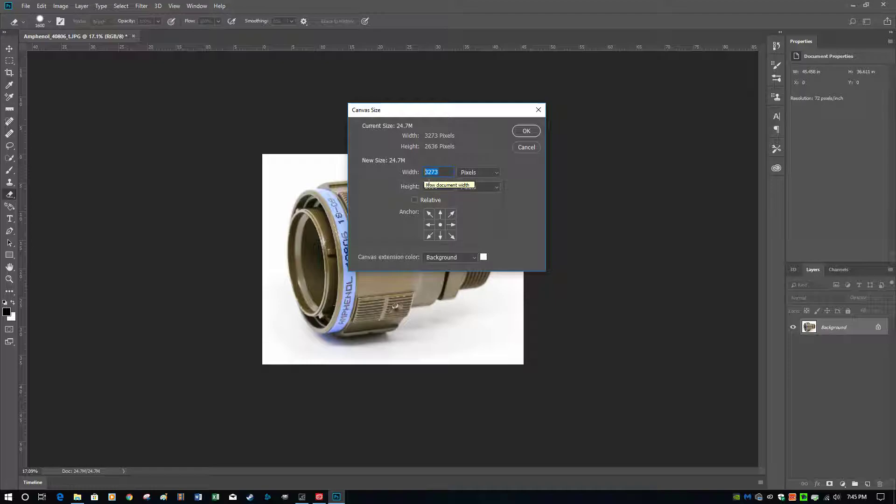
{"action": "type", "text": "3400"}
{"action": "key", "text": "Tab"}
{"action": "type", "text": "3400"}
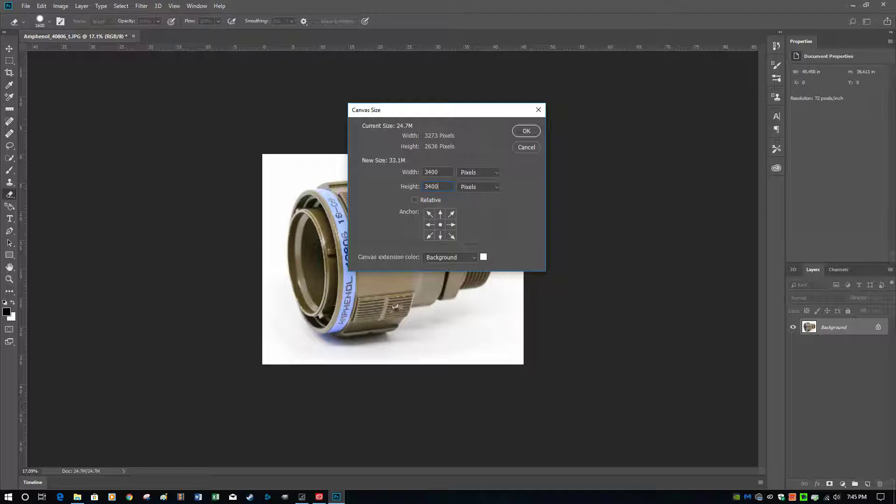
{"action": "left_click", "coordinate": [527, 131]}
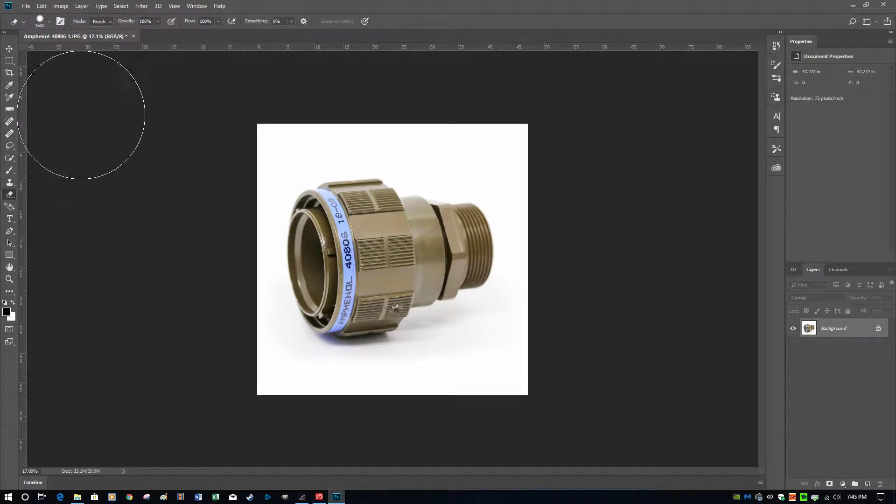
Step: Save the connector image as a JPEG at quality 12 with Baseline Optimized format, and close the document
{"action": "left_click", "coordinate": [61, 6]}
{"action": "key", "text": "Escape"}
{"action": "left_click", "coordinate": [26, 6]}
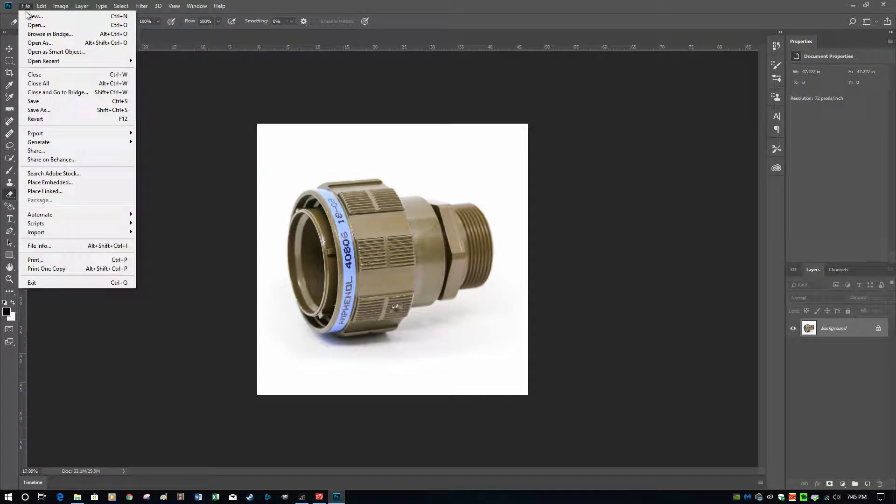
{"action": "left_click", "coordinate": [37, 101]}
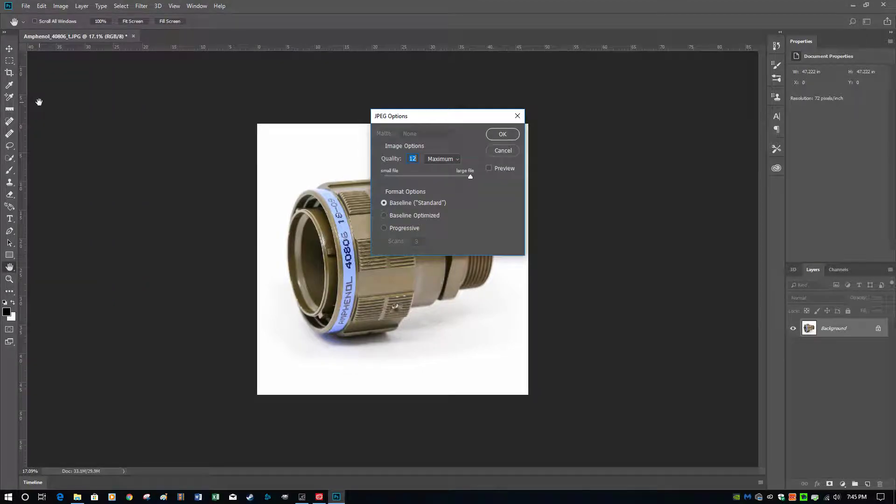
{"action": "left_click", "coordinate": [426, 216]}
{"action": "left_click", "coordinate": [469, 176]}
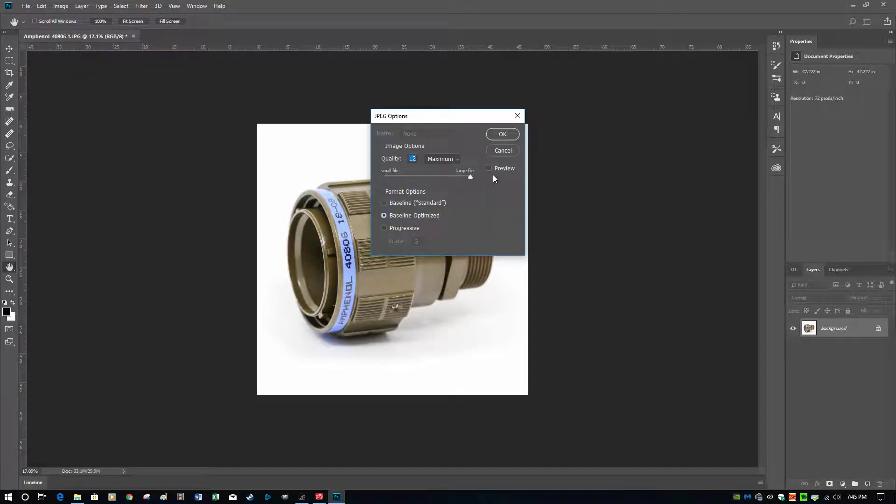
{"action": "left_click", "coordinate": [510, 138]}
{"action": "key", "text": "e"}
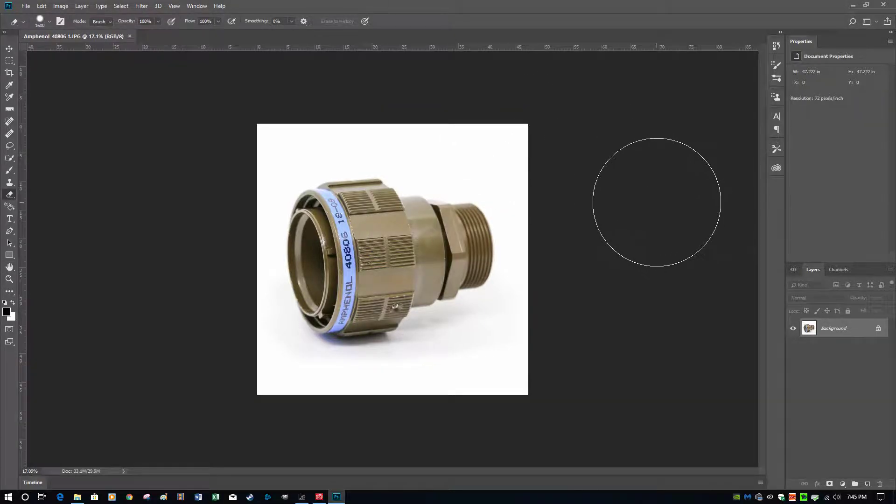
{"action": "left_click", "coordinate": [130, 36]}
Step: Open Amphenol_56146_t.JPG from the work_images folder in Photoshop and apply the Auto tonal correction in Camera Raw
{"action": "left_click", "coordinate": [76, 497]}
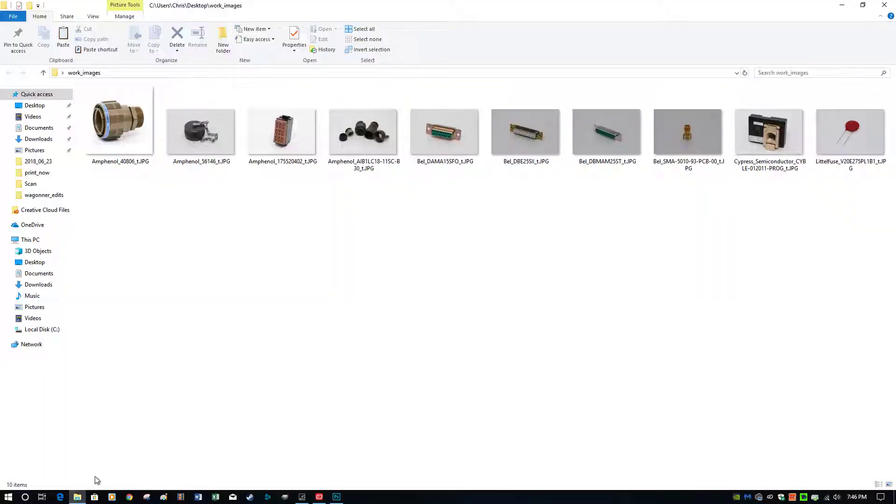
{"action": "right_click", "coordinate": [202, 128]}
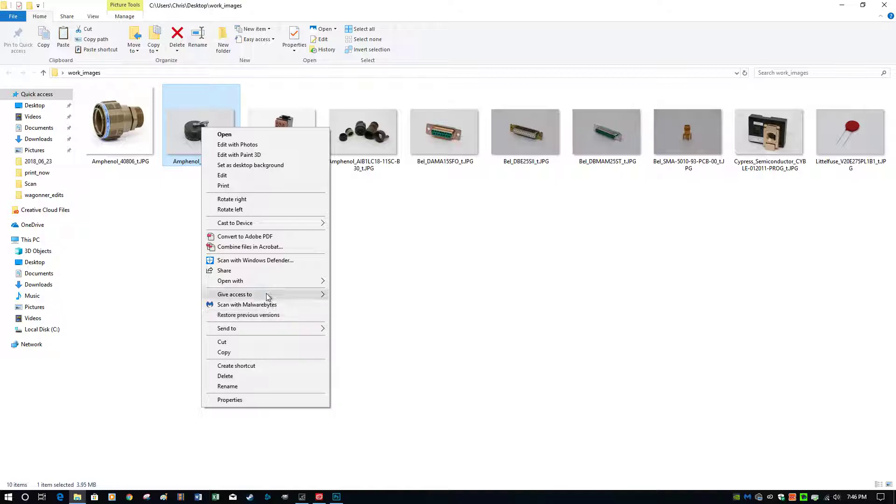
{"action": "mouse_move", "coordinate": [263, 282]}
{"action": "left_click", "coordinate": [388, 292]}
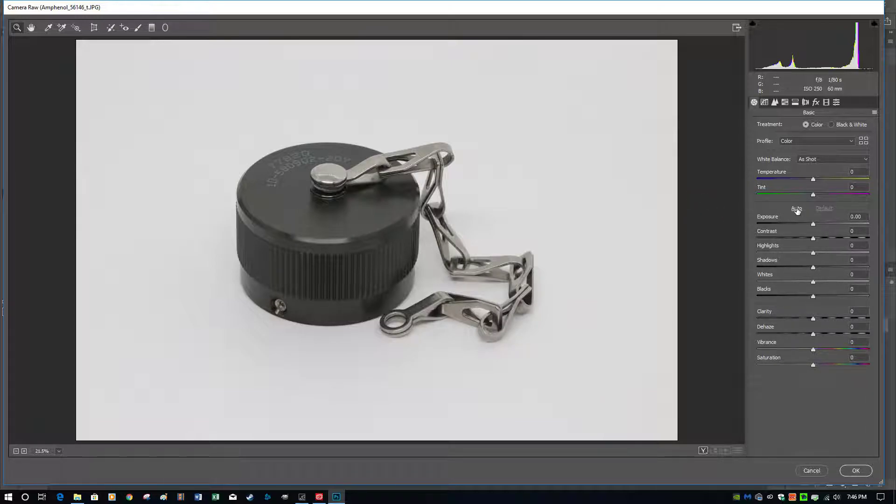
{"action": "left_click", "coordinate": [796, 208]}
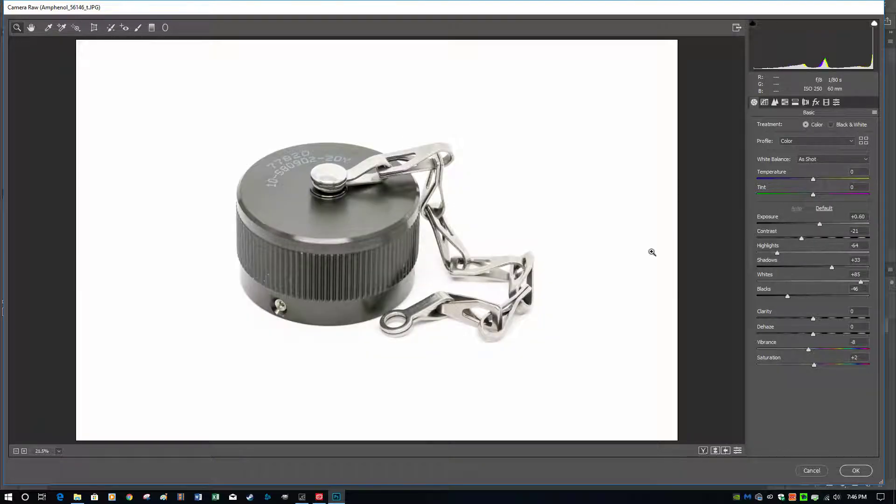
{"action": "left_click", "coordinate": [855, 471]}
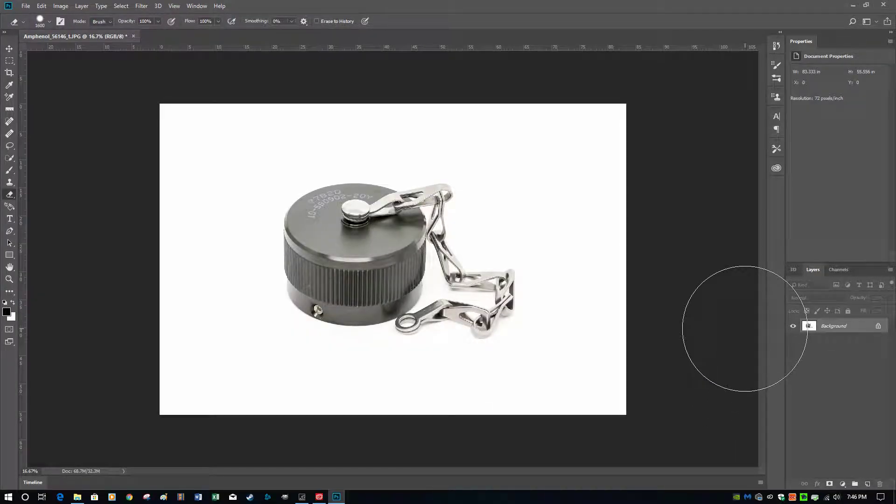
Step: Set the Curves white point from the background at the photo's upper-left corner and preview the highlight clipping
{"action": "key", "text": "ctrl+m"}
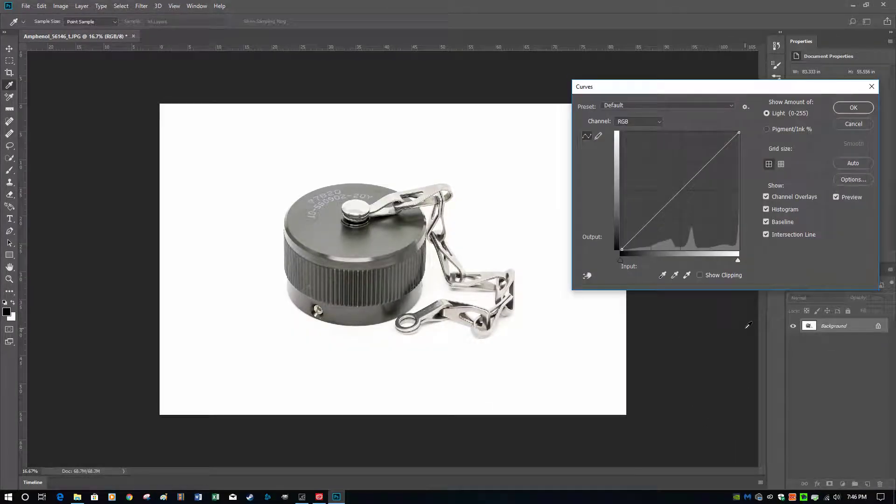
{"action": "left_click", "coordinate": [687, 276]}
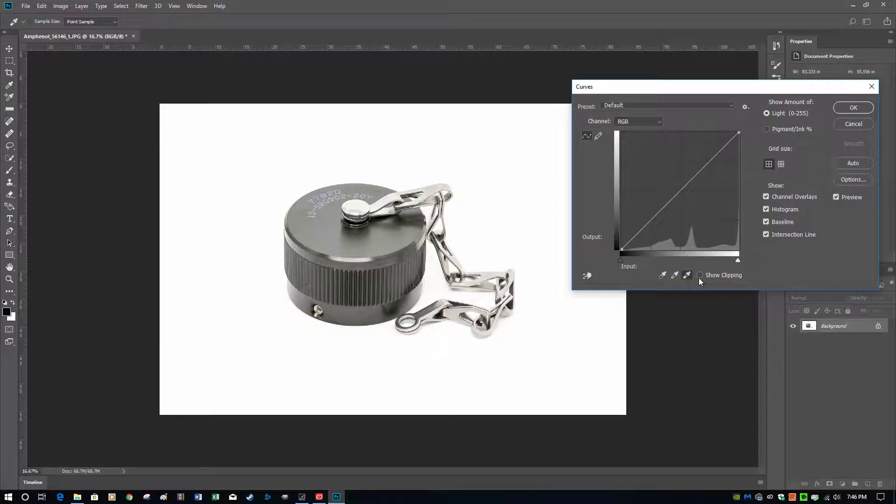
{"action": "left_click", "coordinate": [169, 108]}
{"action": "key", "text": "alt"}
{"action": "key", "text": "alt"}
{"action": "key", "text": "alt"}
{"action": "key", "text": "alt"}
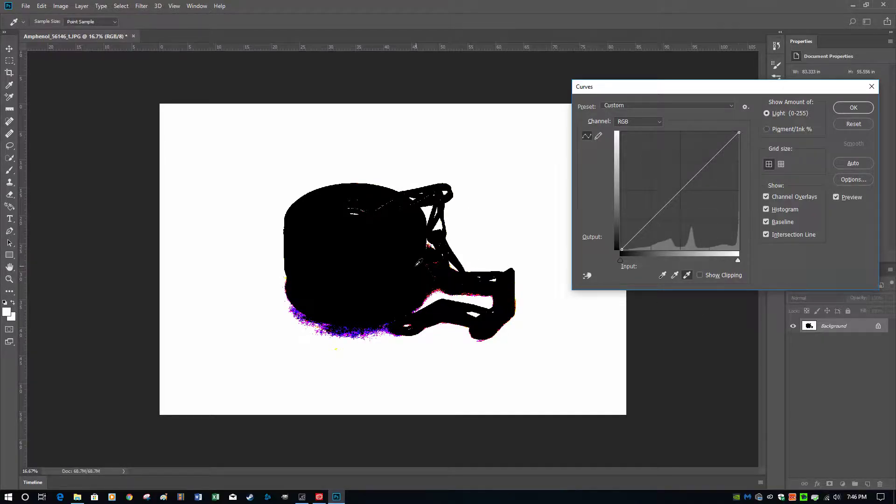
Step: Apply the Curves adjustment with a gray point sampled from a light gray area of the photo, and switch to the Eraser tool
{"action": "scroll", "coordinate": [418, 264], "scroll_direction": "up", "scroll_amount": 5}
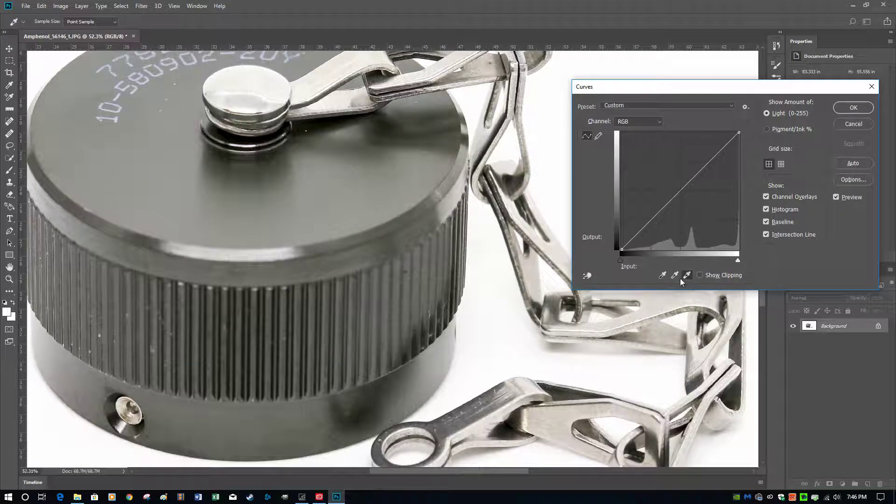
{"action": "left_click", "coordinate": [675, 276]}
{"action": "scroll", "coordinate": [314, 76], "scroll_direction": "down", "scroll_amount": 5}
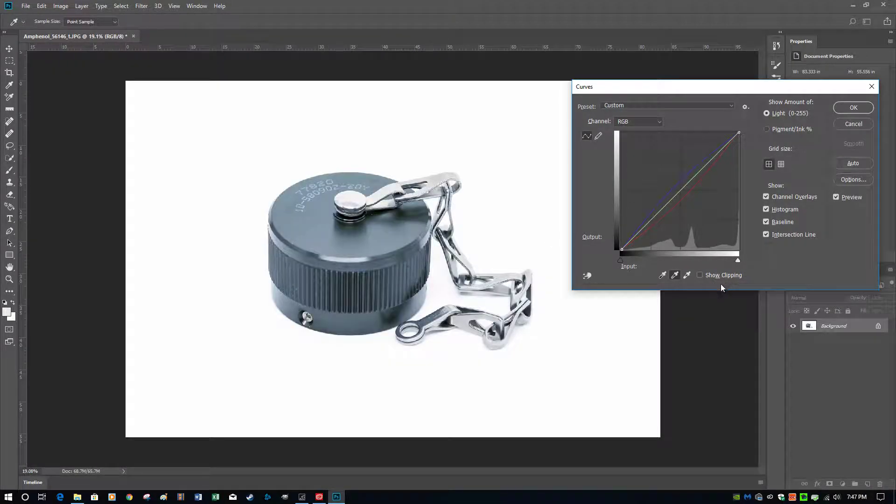
{"action": "left_click", "coordinate": [853, 108]}
{"action": "key", "text": "e"}
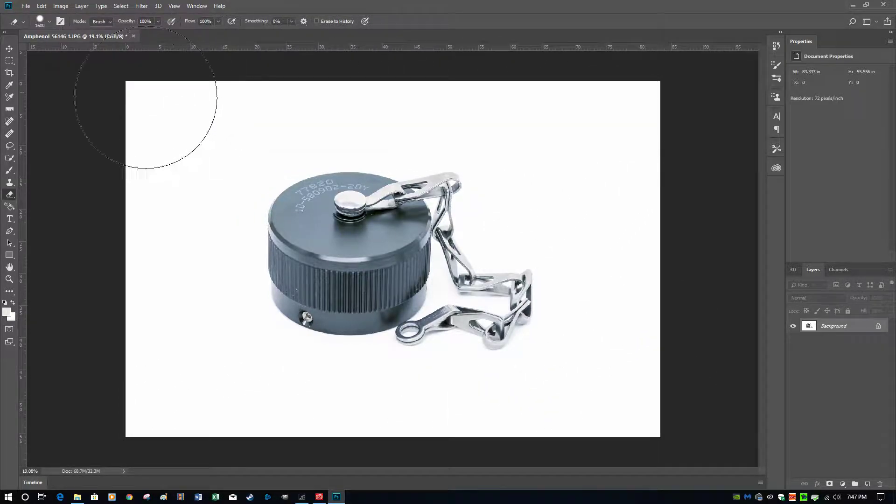
Step: Trim all four sides of the cap image based on the top left pixel color, running the trim twice
{"action": "left_click", "coordinate": [60, 6]}
{"action": "left_click", "coordinate": [74, 111]}
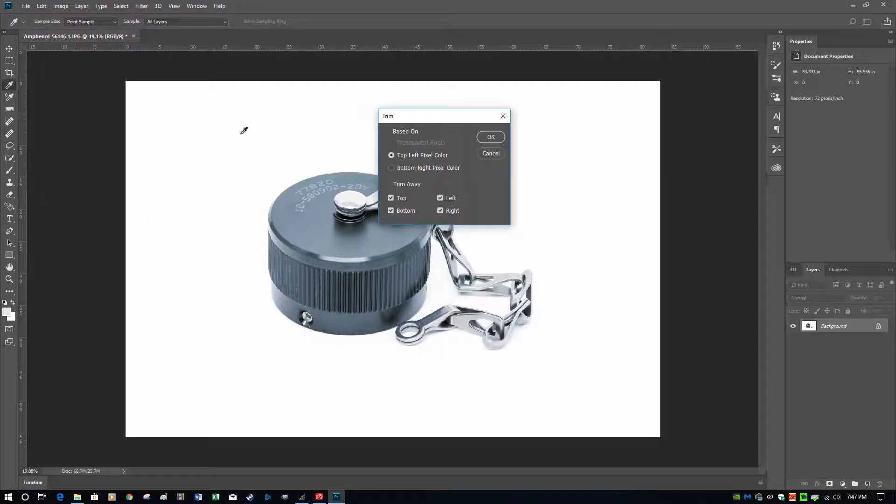
{"action": "left_click", "coordinate": [490, 137]}
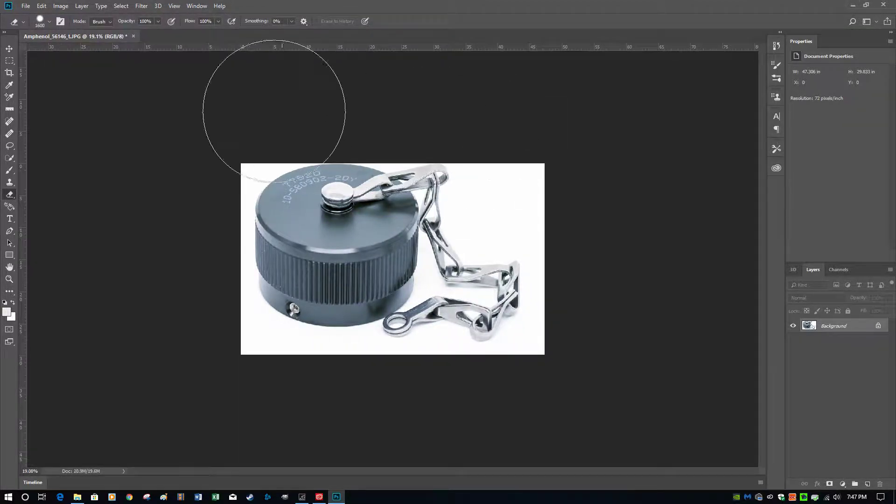
{"action": "left_click", "coordinate": [61, 6]}
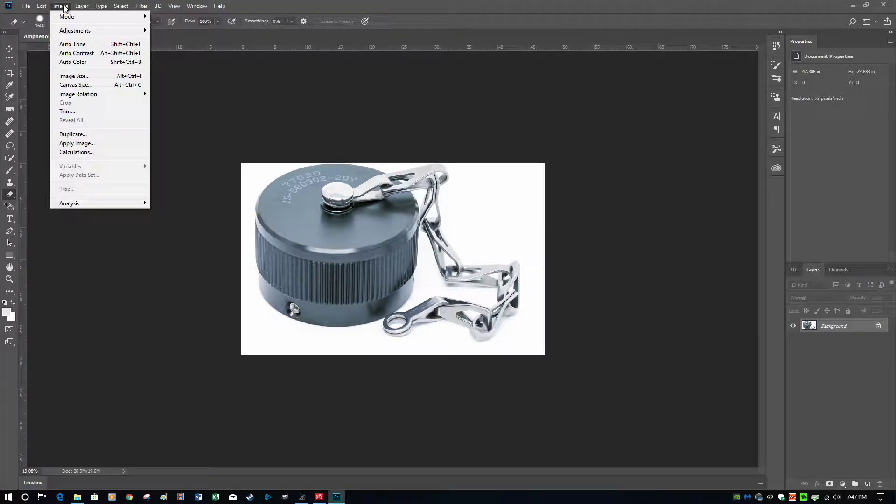
{"action": "left_click", "coordinate": [75, 112]}
{"action": "left_click", "coordinate": [497, 142]}
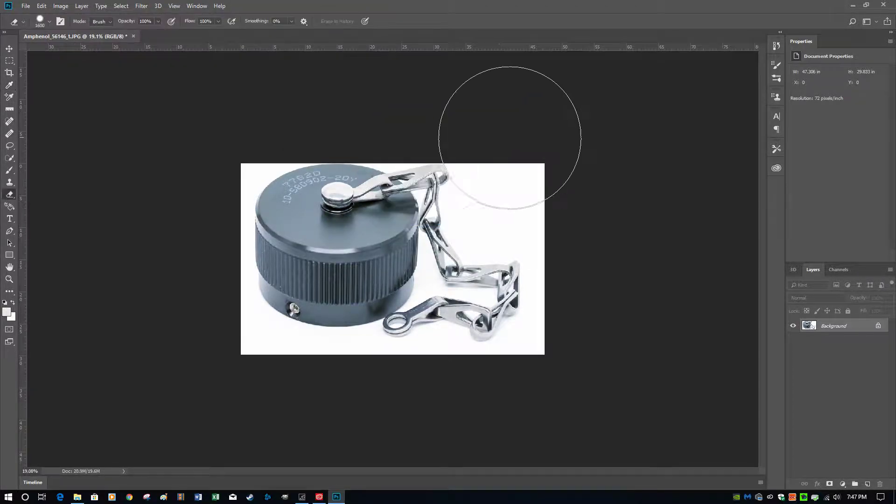
Step: Set the canvas size to 3500 by 3500 pixels, keeping the centered anchor and background extension color
{"action": "left_click", "coordinate": [61, 6]}
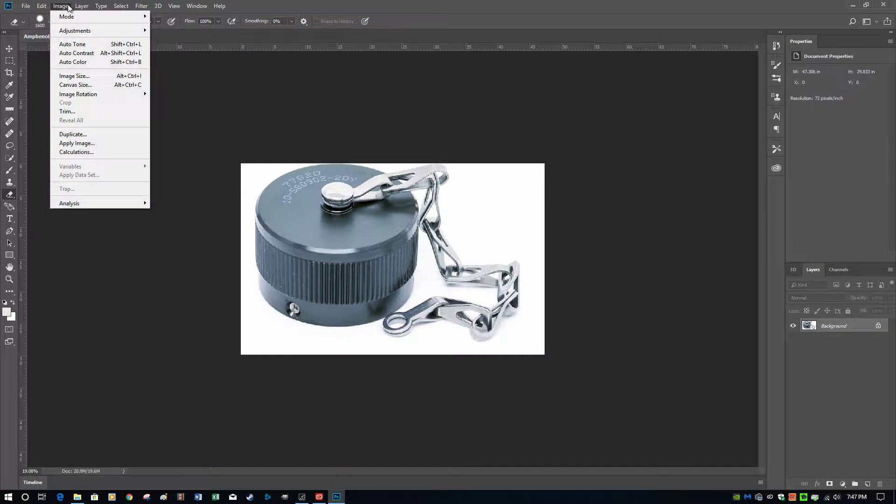
{"action": "left_click", "coordinate": [76, 85]}
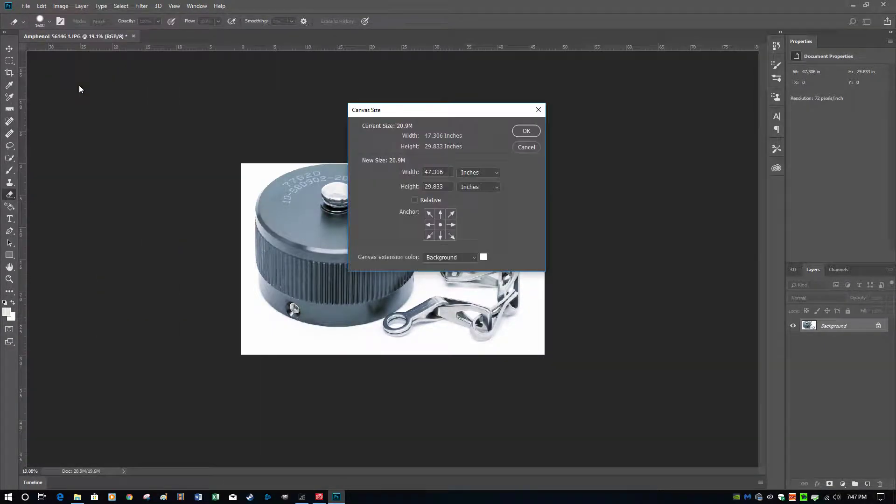
{"action": "left_click", "coordinate": [493, 173]}
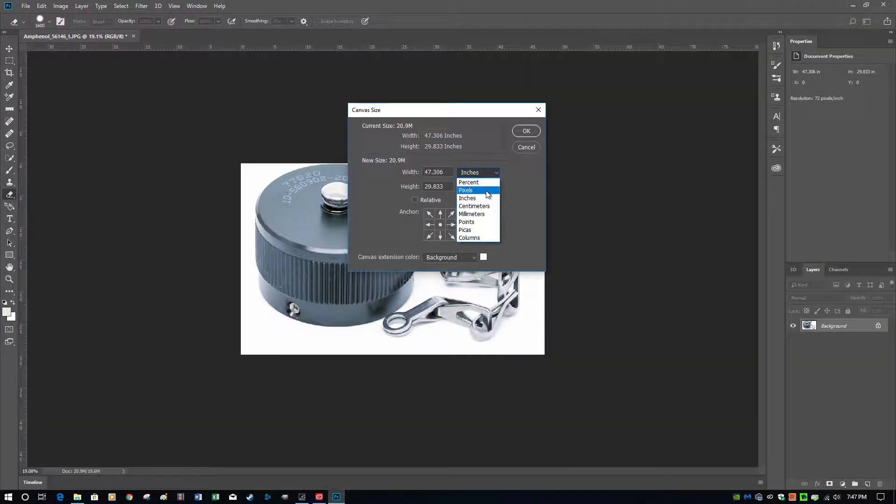
{"action": "left_click", "coordinate": [488, 191]}
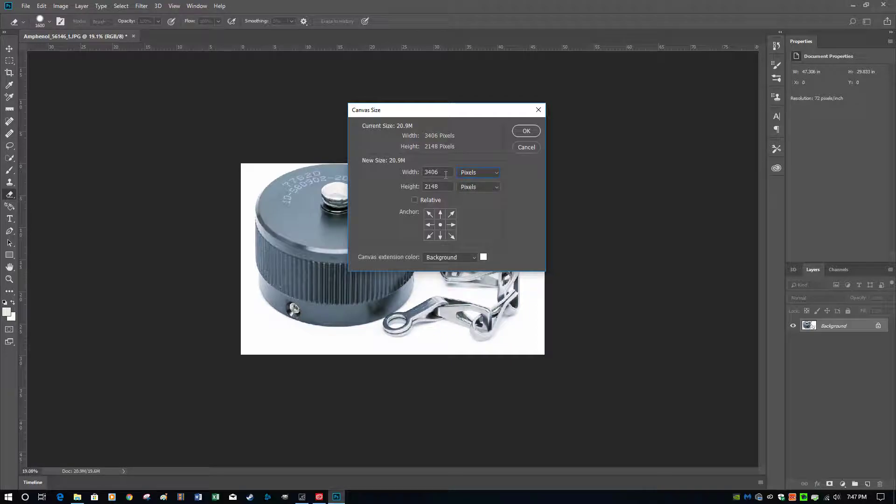
{"action": "left_click_drag", "start_coordinate": [442, 171], "coordinate": [416, 174]}
{"action": "type", "text": "3500"}
{"action": "key", "text": "Tab"}
{"action": "type", "text": "3500"}
{"action": "left_click", "coordinate": [523, 131]}
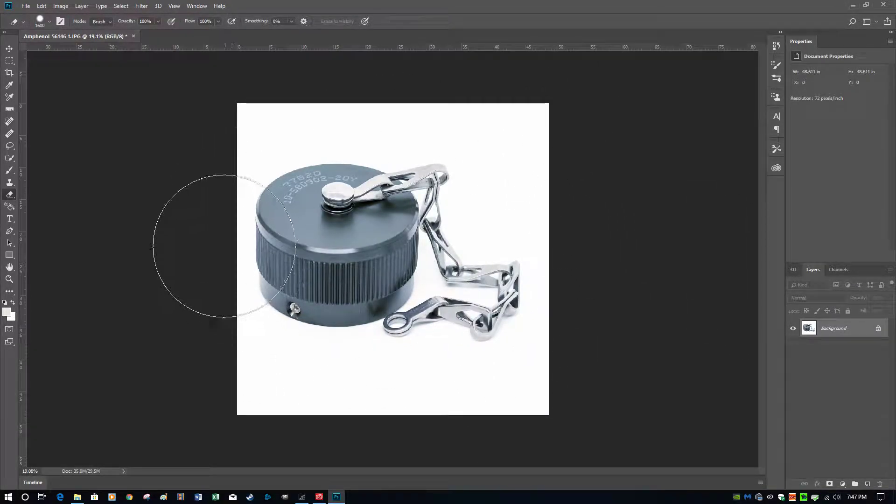
Step: Save the cap image as a JPEG at quality 12 with Baseline Optimized format, and close the document
{"action": "left_click", "coordinate": [26, 6]}
{"action": "mouse_move", "coordinate": [41, 6]}
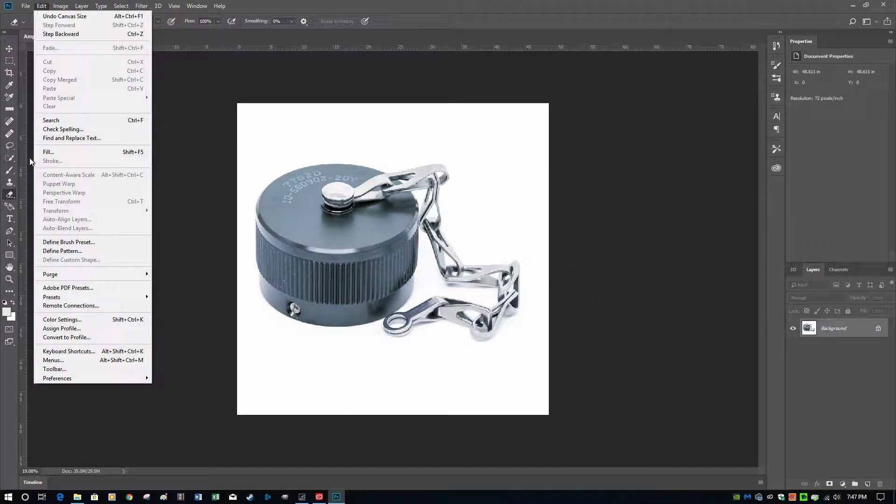
{"action": "left_click", "coordinate": [31, 110]}
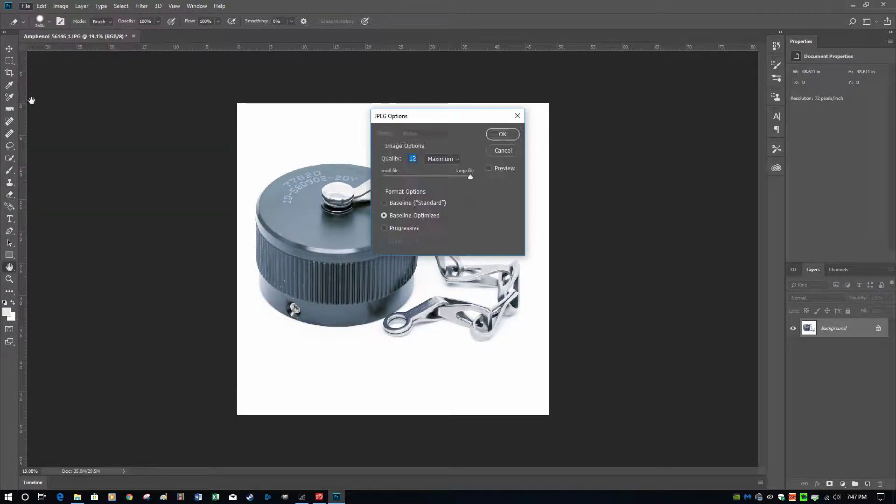
{"action": "left_click", "coordinate": [503, 135]}
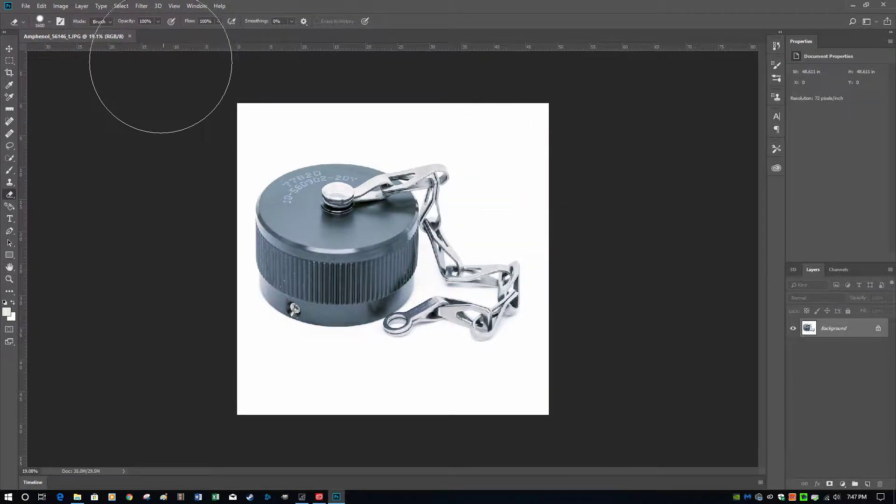
{"action": "left_click", "coordinate": [129, 36]}
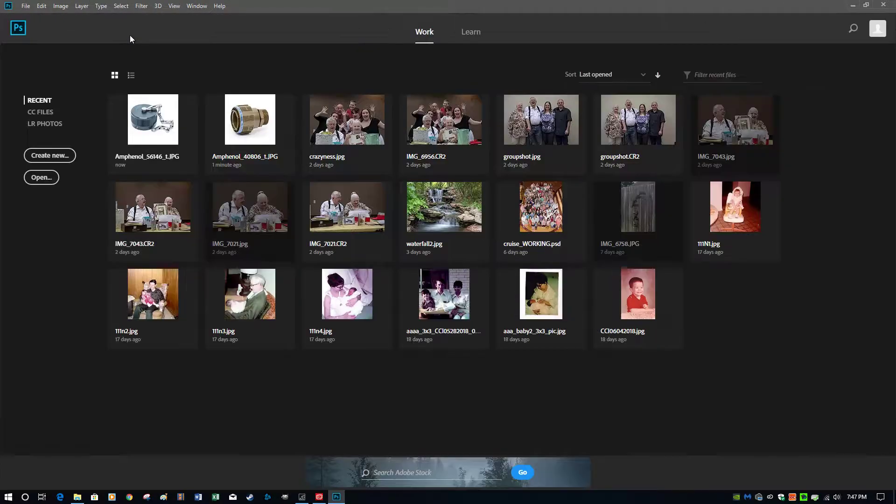
Step: Open Amphenol_175520402_t.JPG from the work_images folder in Photoshop
{"action": "left_click", "coordinate": [78, 498]}
{"action": "left_click", "coordinate": [293, 143]}
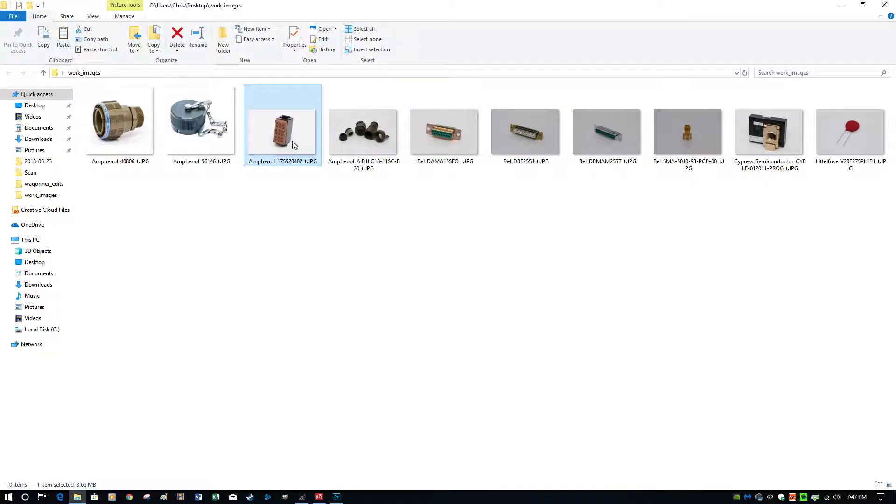
{"action": "right_click", "coordinate": [286, 128]}
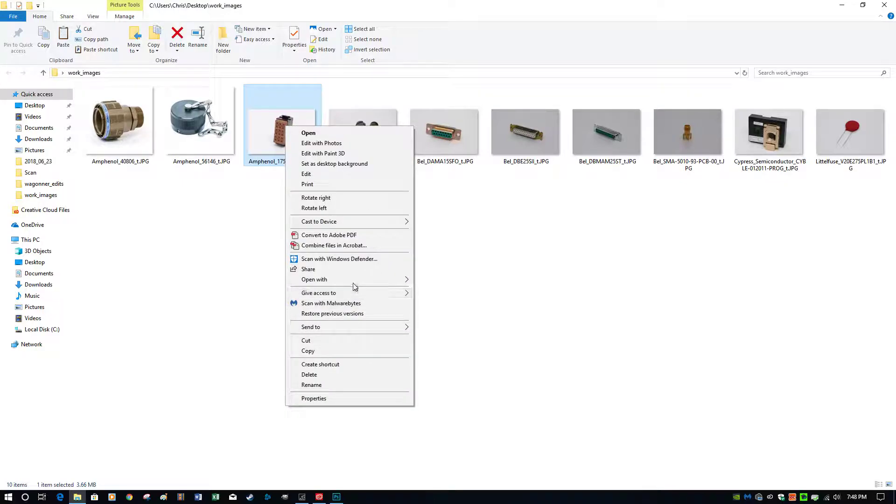
{"action": "mouse_move", "coordinate": [417, 278]}
{"action": "left_click", "coordinate": [455, 290]}
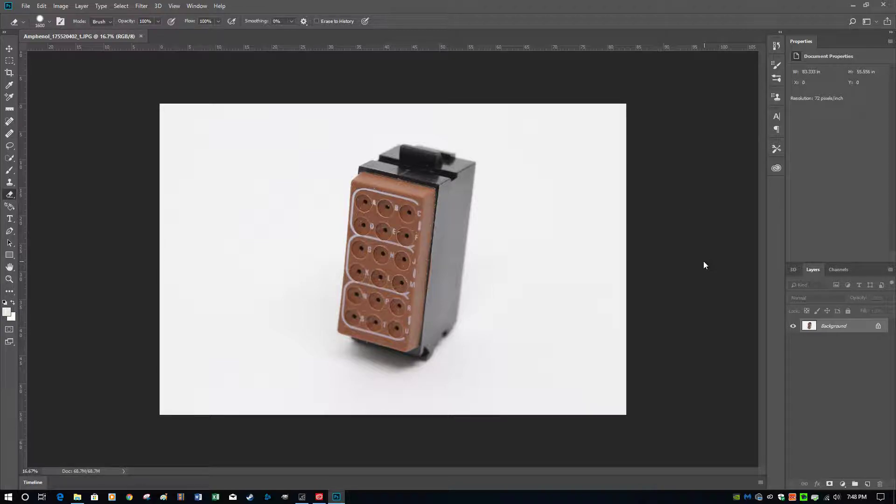
Step: Apply the Auto tonal correction to the brown connector photo in the Camera Raw filter
{"action": "key", "text": "ctrl+shift+a"}
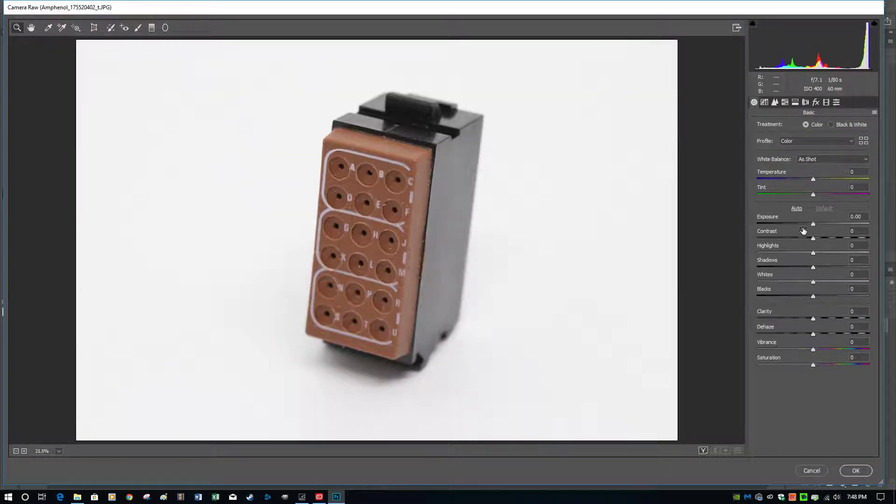
{"action": "left_click", "coordinate": [796, 209]}
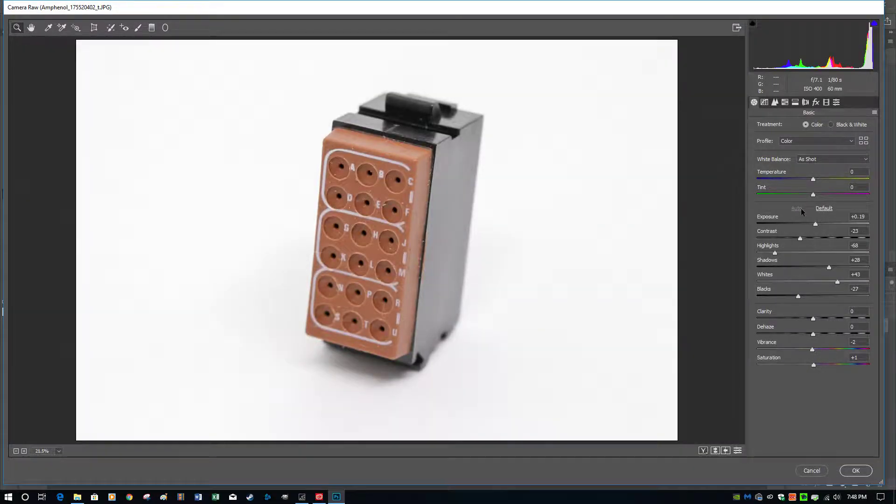
{"action": "left_click", "coordinate": [856, 470]}
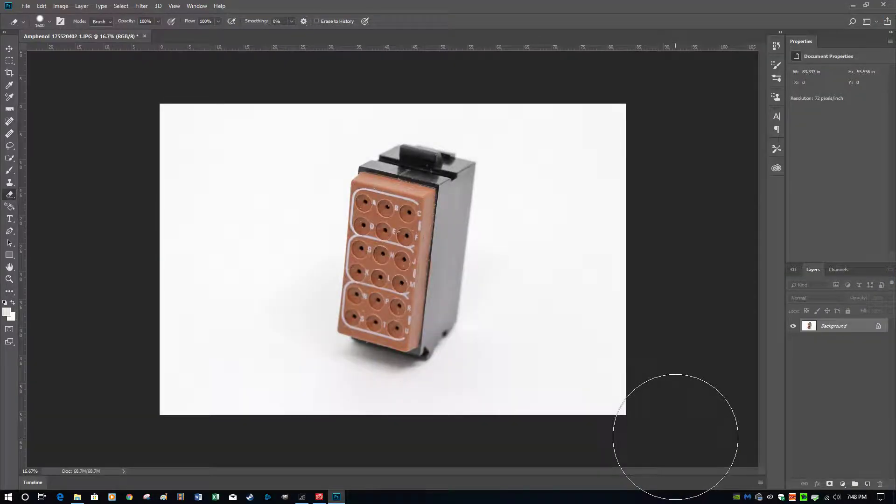
Step: Set the Curves white point from the background at the connector photo's upper-left corner and preview the highlight clipping
{"action": "key", "text": "ctrl+m"}
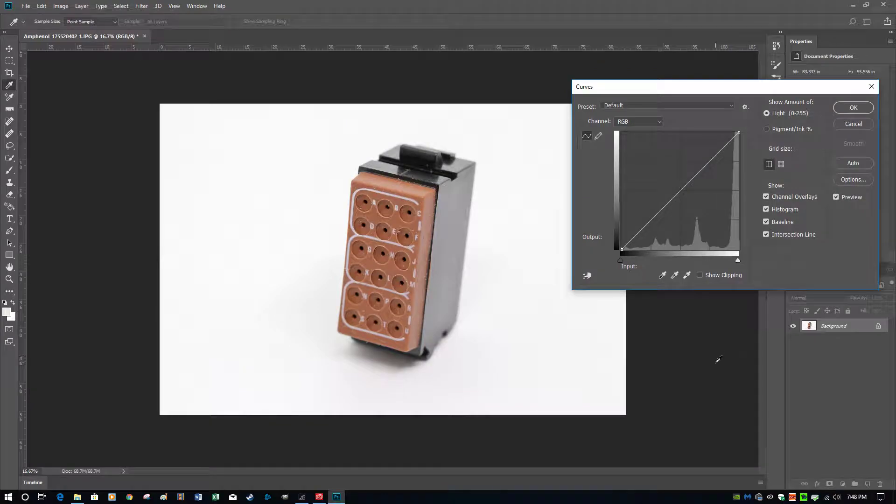
{"action": "left_click", "coordinate": [687, 276]}
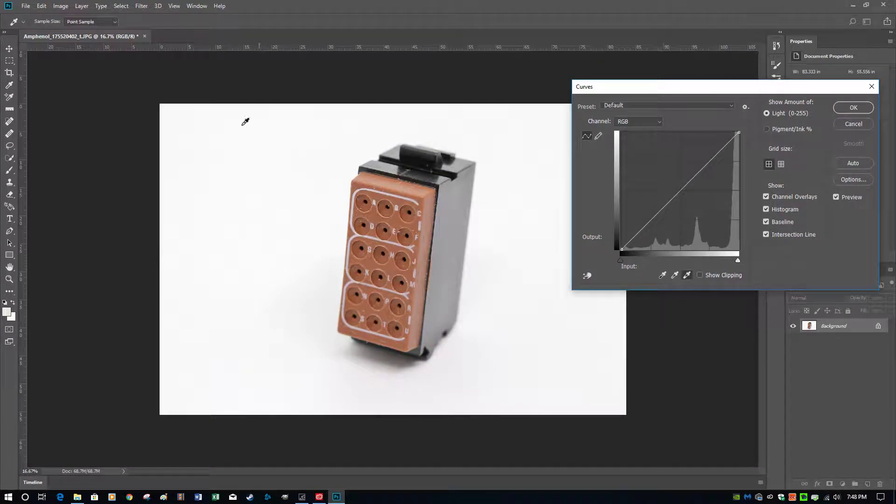
{"action": "left_click", "coordinate": [167, 105]}
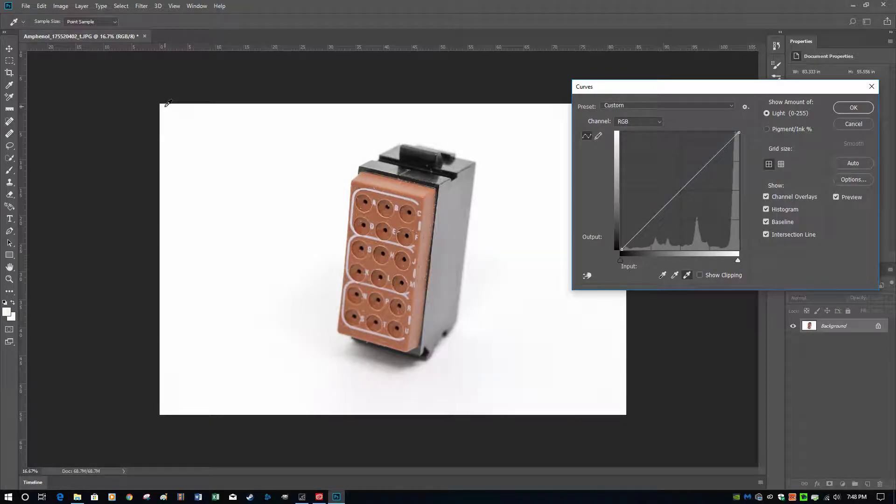
{"action": "key", "text": "alt"}
{"action": "key", "text": "alt"}
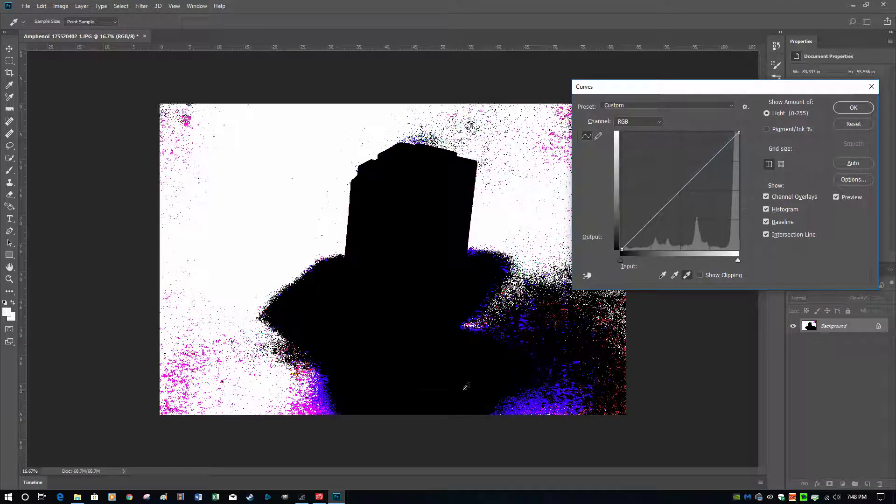
Step: Resample the white point from the shaded background just below the connector, recheck the clipping and apply the Curves adjustment
{"action": "key", "text": "alt"}
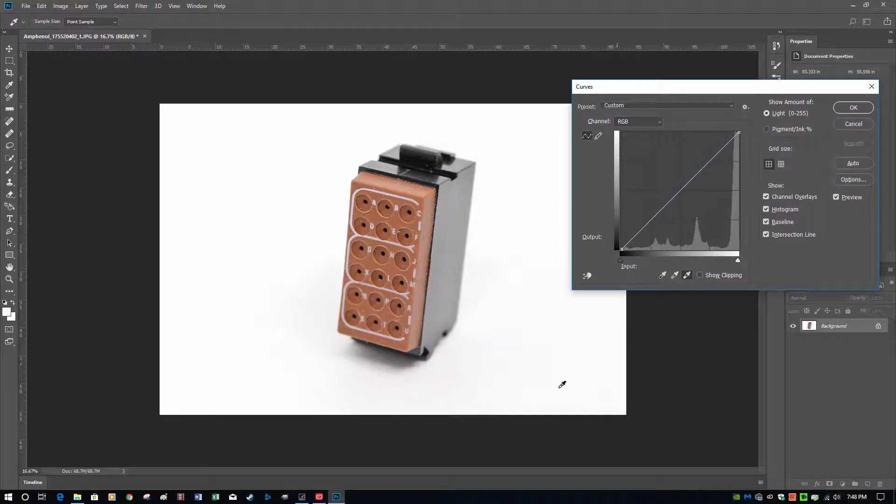
{"action": "key", "text": "alt"}
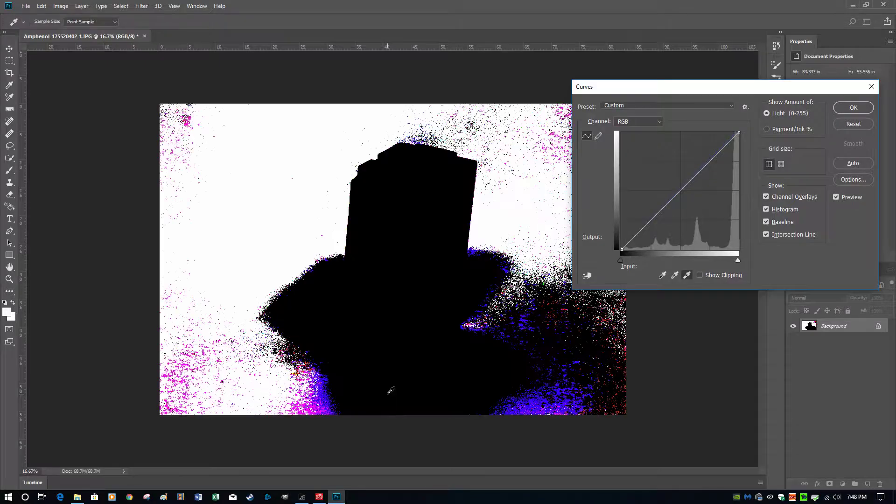
{"action": "left_click", "coordinate": [391, 390]}
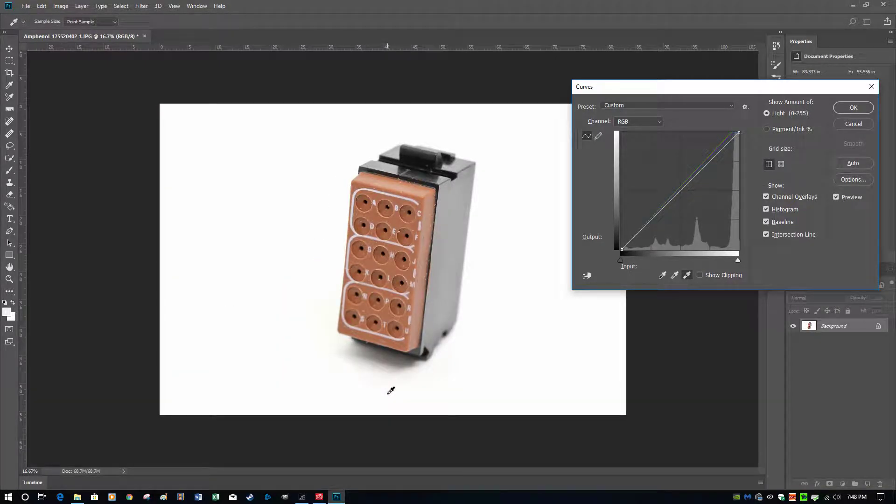
{"action": "key", "text": "alt"}
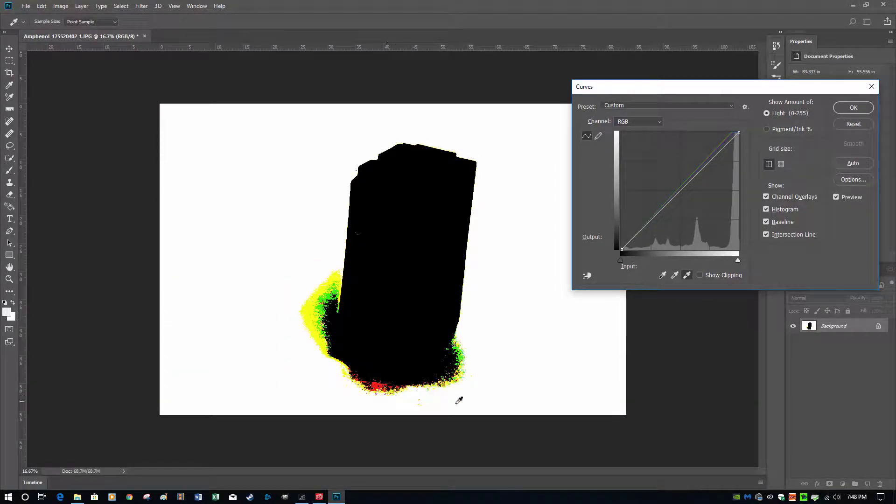
{"action": "left_click", "coordinate": [853, 107]}
Step: Erase the off-white background beside the brown connector with the 1600-pixel Eraser and trim the canvas around it
{"action": "key", "text": "e"}
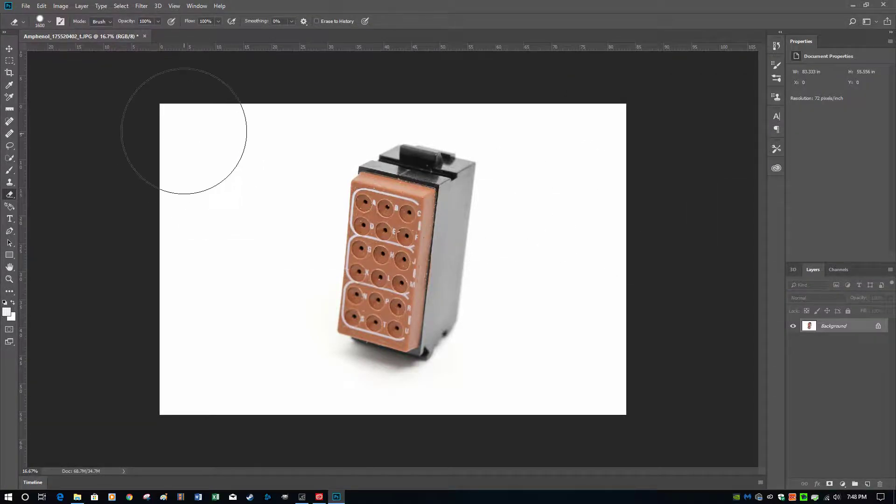
{"action": "mouse_move", "coordinate": [252, 134]}
{"action": "left_mouse_down"}
{"action": "mouse_move", "coordinate": [186, 156]}
{"action": "mouse_move", "coordinate": [184, 322]}
{"action": "mouse_move", "coordinate": [208, 304]}
{"action": "mouse_move", "coordinate": [306, 445]}
{"action": "mouse_move", "coordinate": [252, 428]}
{"action": "mouse_move", "coordinate": [573, 427]}
{"action": "mouse_move", "coordinate": [611, 112]}
{"action": "mouse_move", "coordinate": [475, 70]}
{"action": "mouse_move", "coordinate": [244, 76]}
{"action": "mouse_move", "coordinate": [124, 150]}
{"action": "left_mouse_up"}
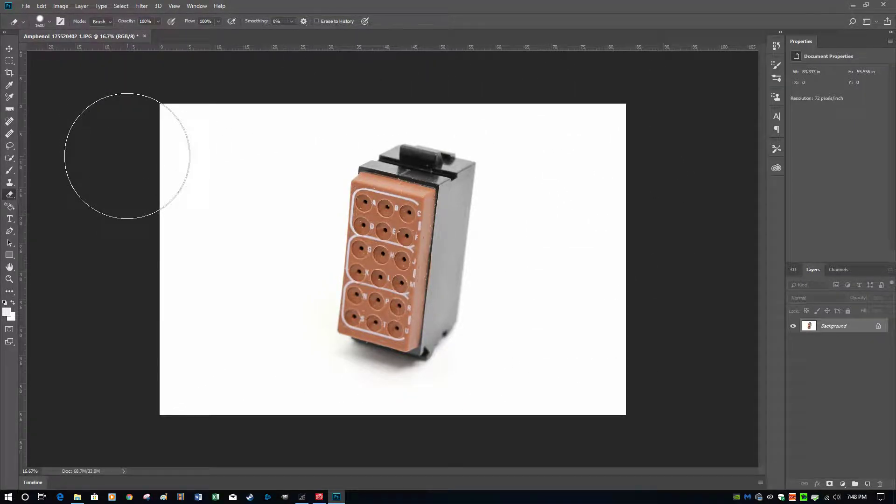
{"action": "left_click", "coordinate": [61, 6]}
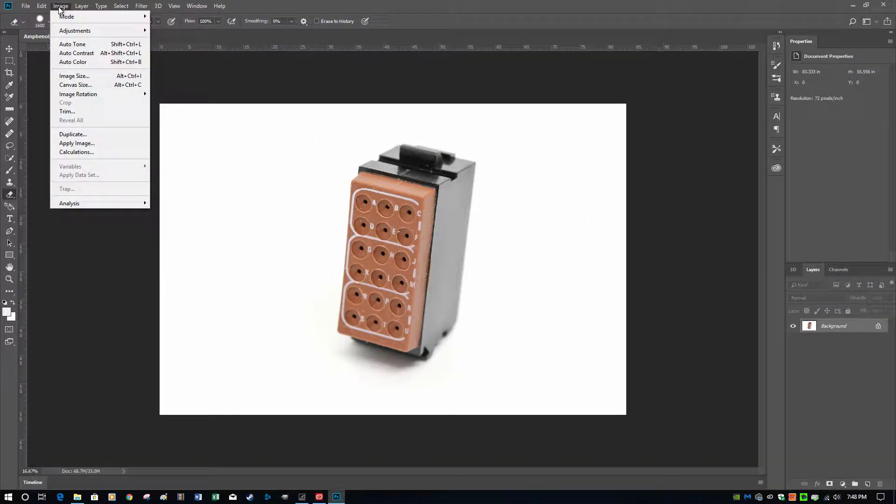
{"action": "left_click", "coordinate": [74, 108]}
{"action": "left_click", "coordinate": [490, 137]}
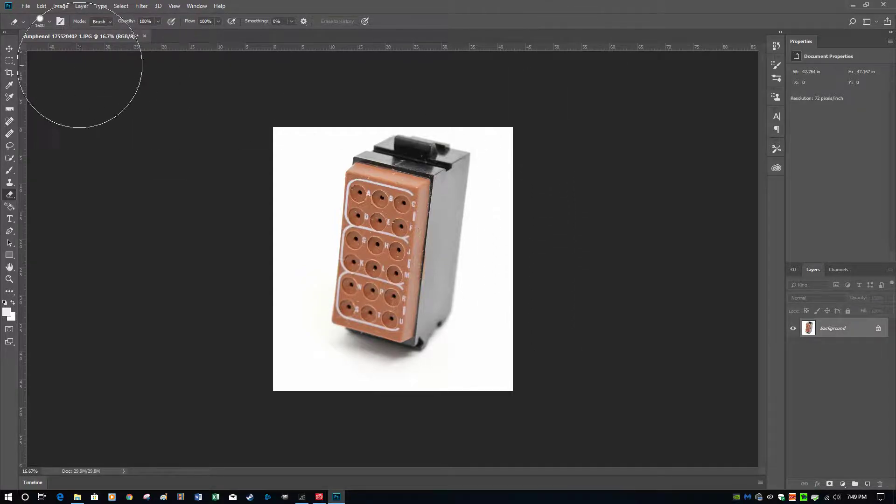
Step: Trim the connector photo again to tighten the margins on both sides
{"action": "left_click", "coordinate": [77, 7]}
{"action": "mouse_move", "coordinate": [61, 5]}
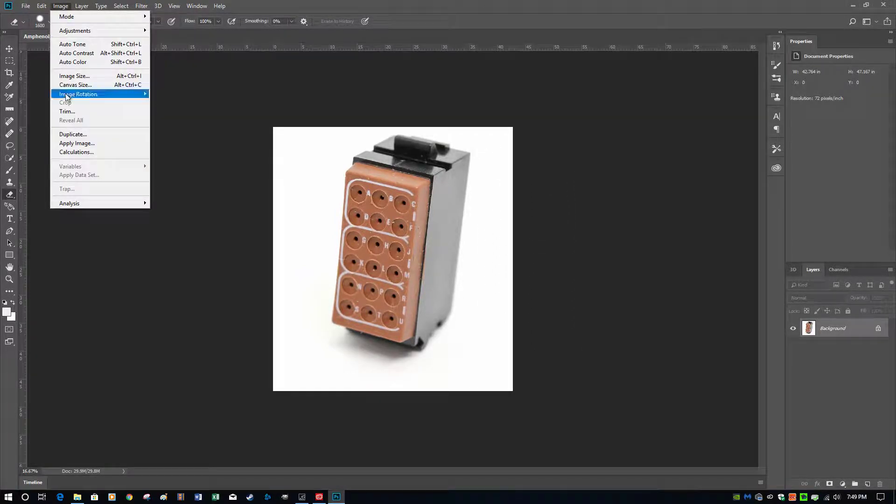
{"action": "left_click", "coordinate": [68, 113]}
{"action": "left_click", "coordinate": [490, 136]}
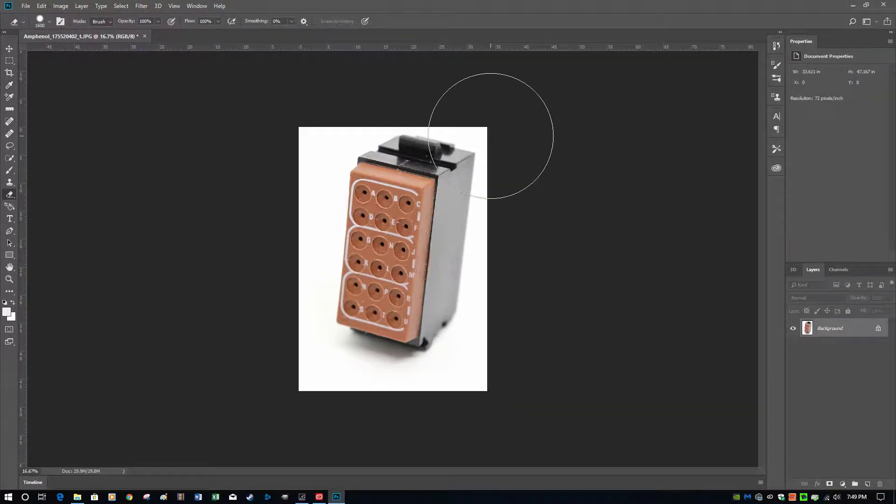
Step: Set the connector photo's canvas size to 3500 by 3500 pixels
{"action": "left_click", "coordinate": [64, 8]}
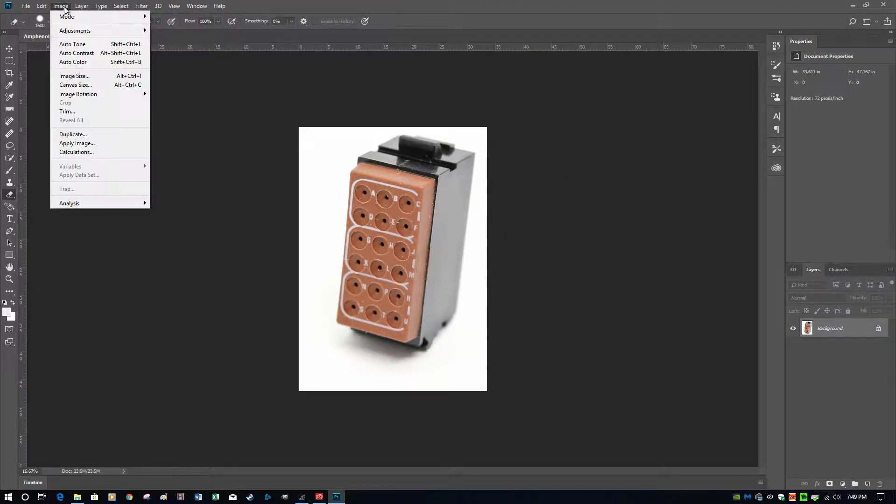
{"action": "left_click", "coordinate": [75, 84]}
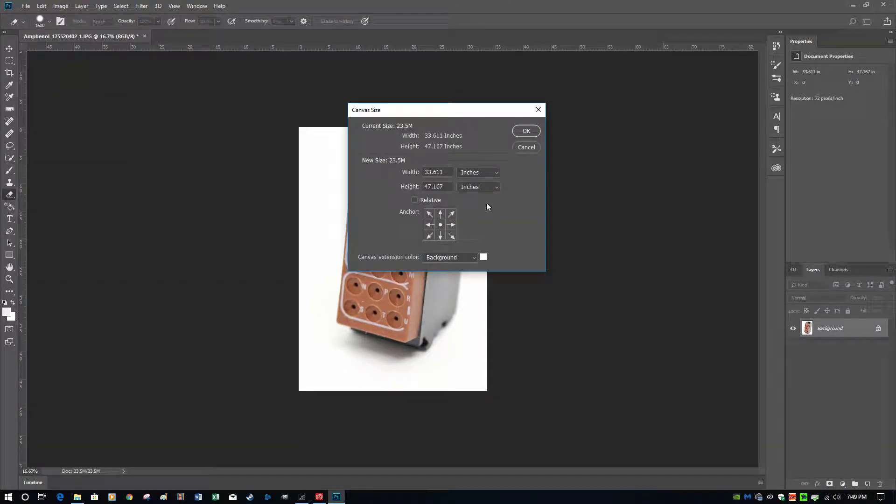
{"action": "left_click", "coordinate": [494, 174]}
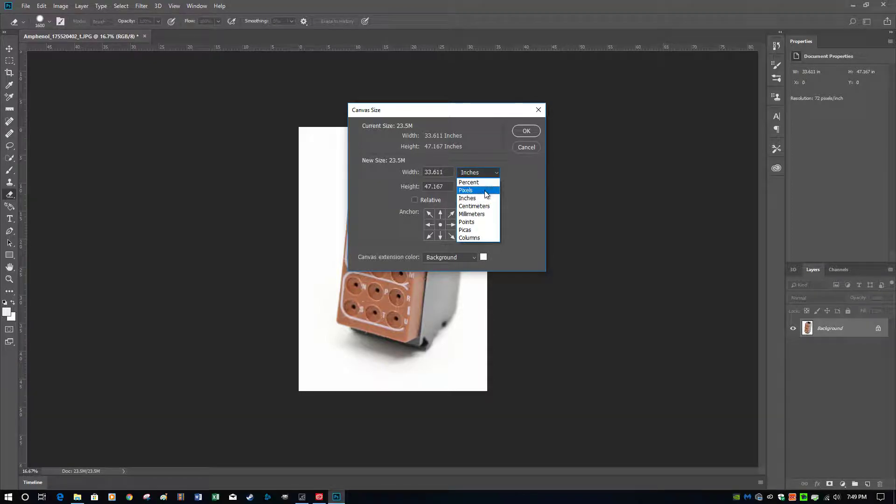
{"action": "left_click", "coordinate": [482, 190]}
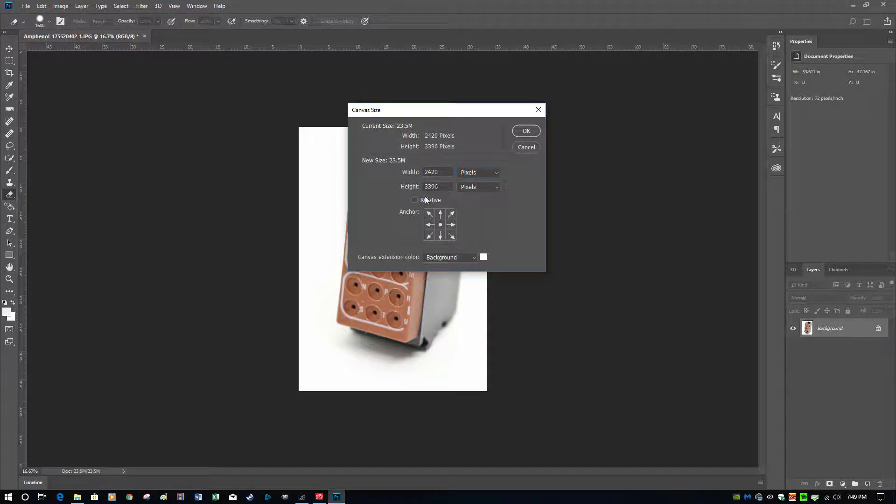
{"action": "double_click", "coordinate": [443, 187]}
{"action": "type", "text": "3500"}
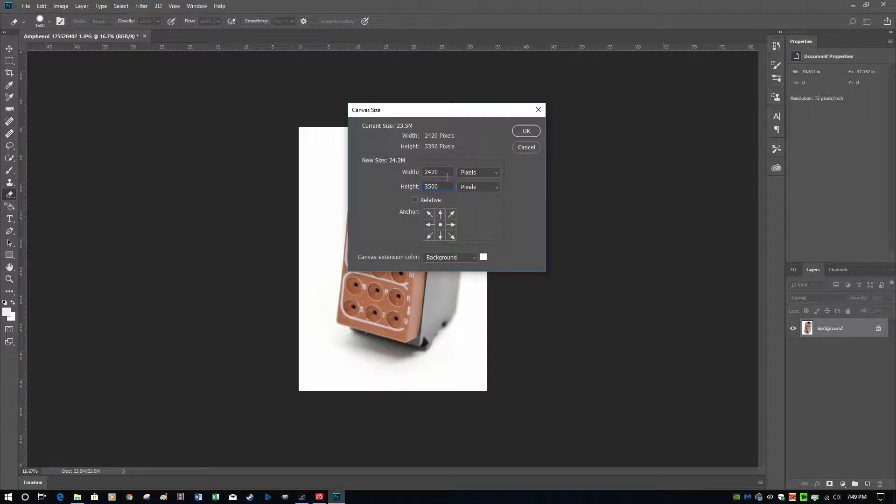
{"action": "key", "text": "shift+Tab"}
{"action": "type", "text": "3500"}
{"action": "left_click", "coordinate": [526, 131]}
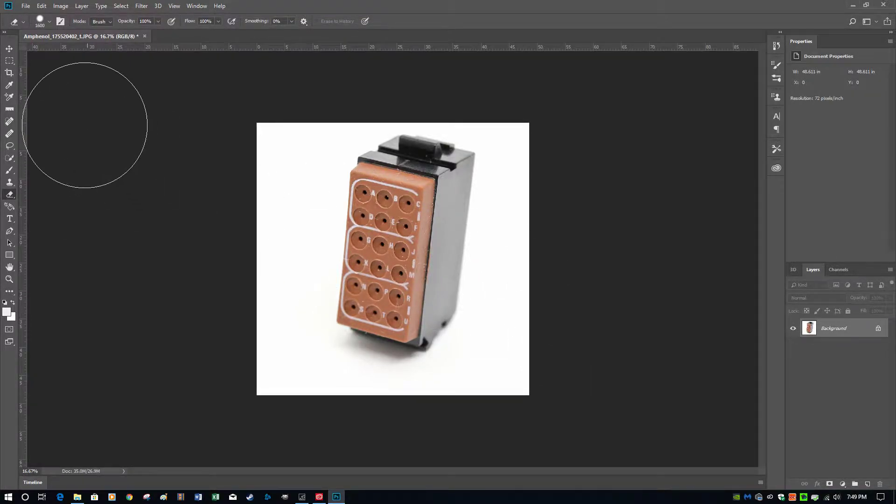
Step: Save the connector photo as a Baseline Optimized JPEG at quality 12 (Maximum) and close the document
{"action": "left_click", "coordinate": [26, 7]}
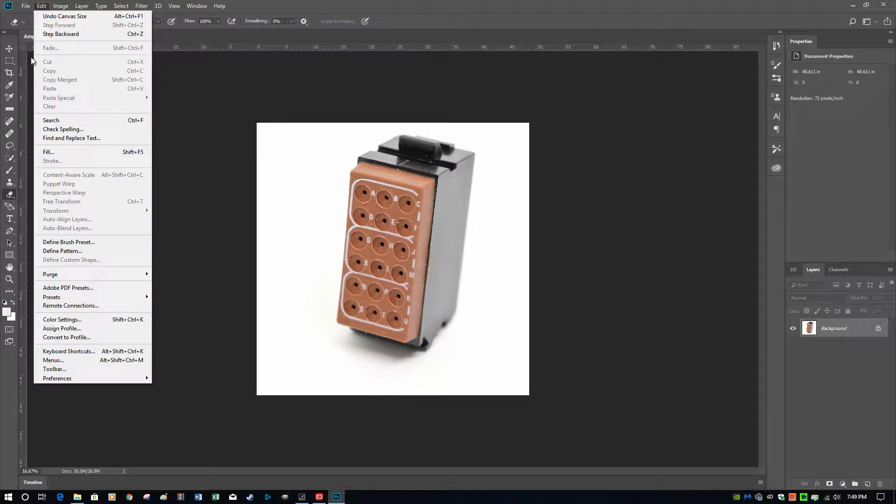
{"action": "left_click", "coordinate": [33, 101]}
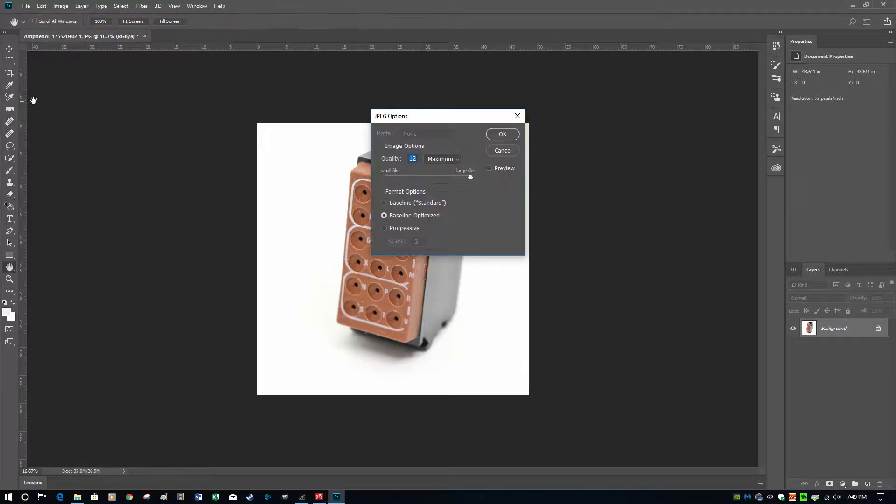
{"action": "left_click", "coordinate": [502, 135]}
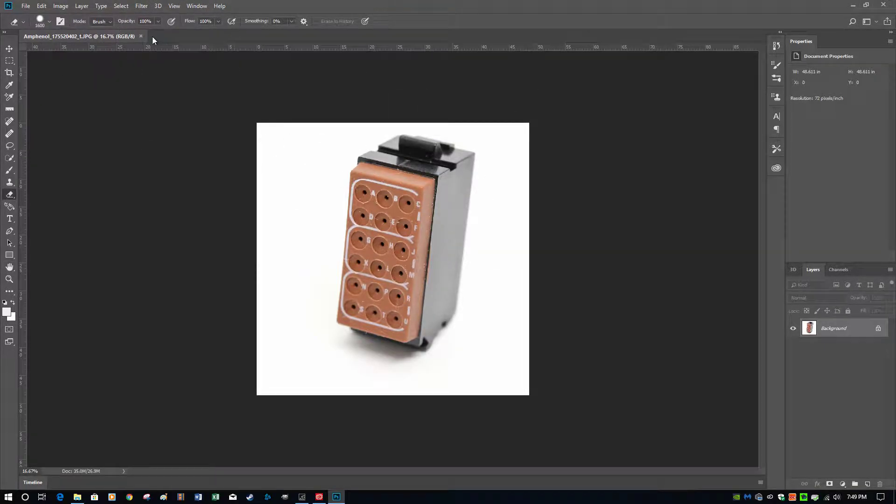
{"action": "left_click", "coordinate": [144, 37]}
Step: Switch to the work_images folder in File Explorer and open Amphenol_175520402_t.JPG in Paint
{"action": "left_click", "coordinate": [77, 497]}
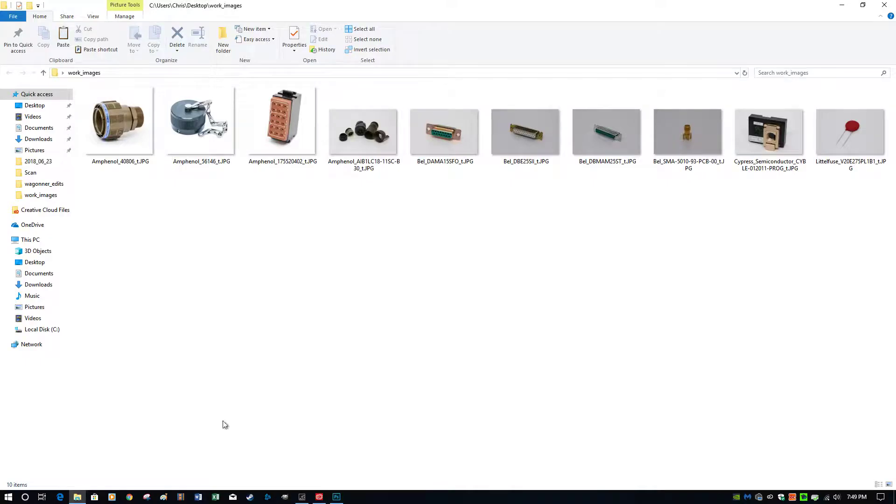
{"action": "right_click", "coordinate": [278, 113]}
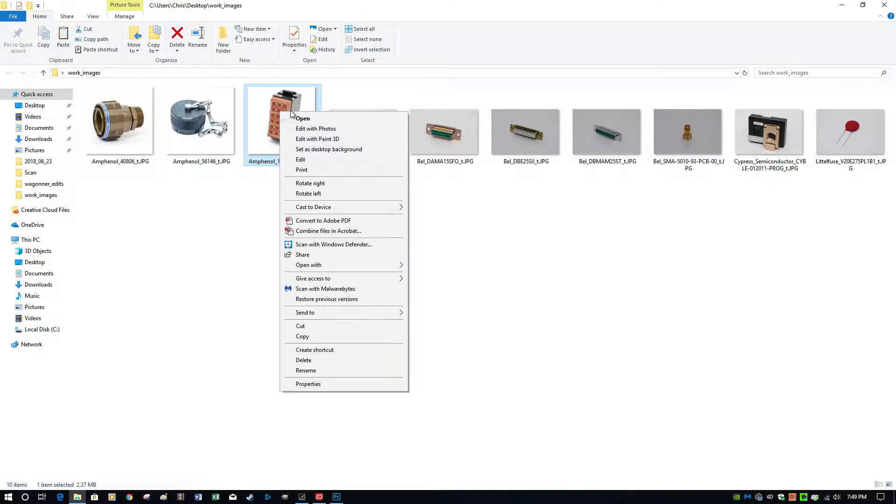
{"action": "left_click", "coordinate": [308, 161]}
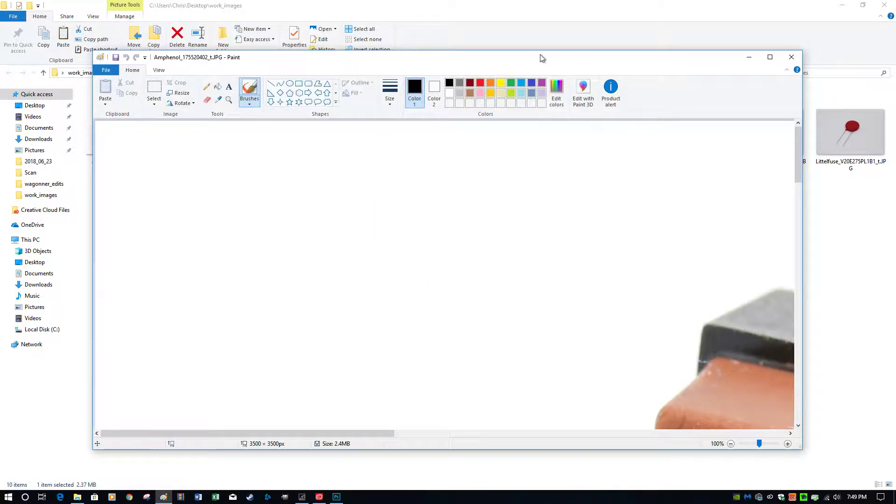
{"action": "left_click", "coordinate": [770, 58]}
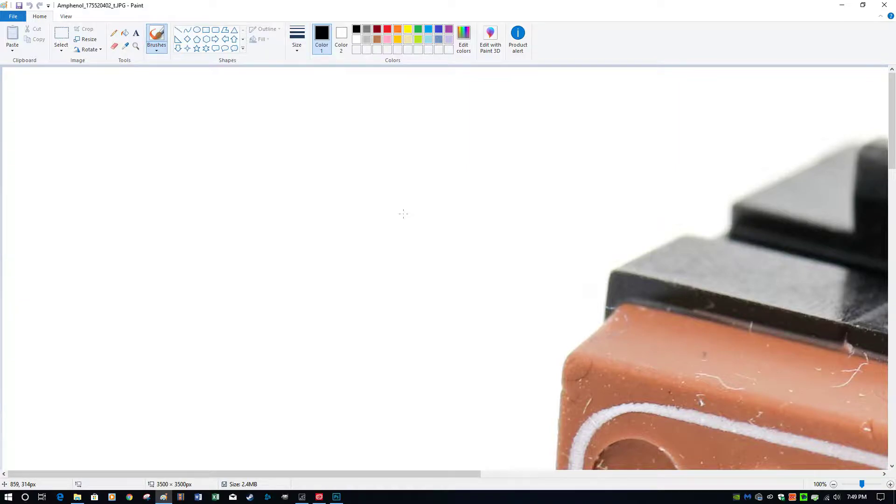
Step: Move the whole picture down and left so the connector is centered on its canvas, save the file and close Paint
{"action": "scroll", "coordinate": [403, 214], "scroll_direction": "down", "scroll_amount": 5}
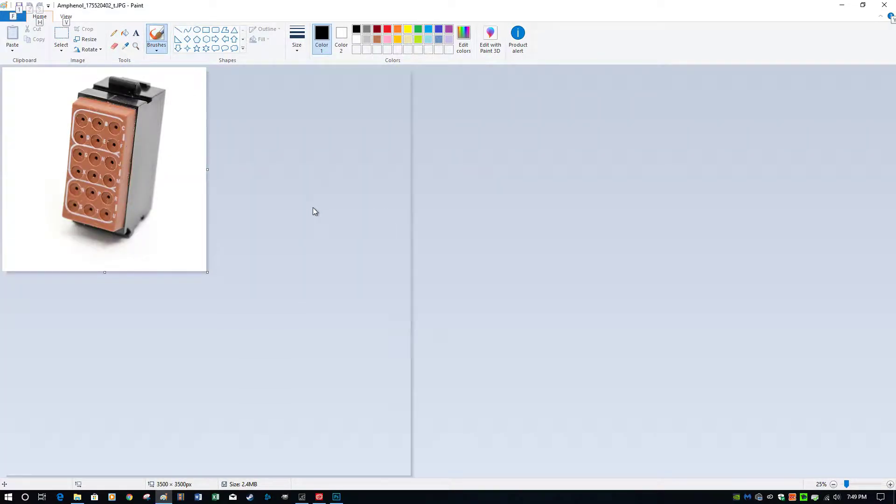
{"action": "scroll", "coordinate": [270, 194], "scroll_direction": "down", "scroll_amount": 1}
{"action": "key", "text": "alt"}
{"action": "key", "text": "alt"}
{"action": "key", "text": "alt"}
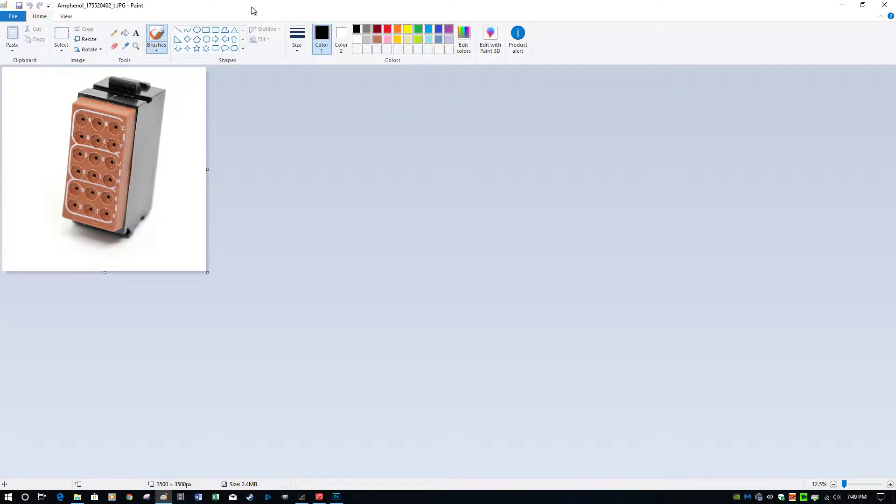
{"action": "key", "text": "ctrl+a"}
{"action": "left_click_drag", "start_coordinate": [118, 157], "coordinate": [105, 169]}
{"action": "left_click", "coordinate": [383, 283]}
{"action": "left_click", "coordinate": [18, 6]}
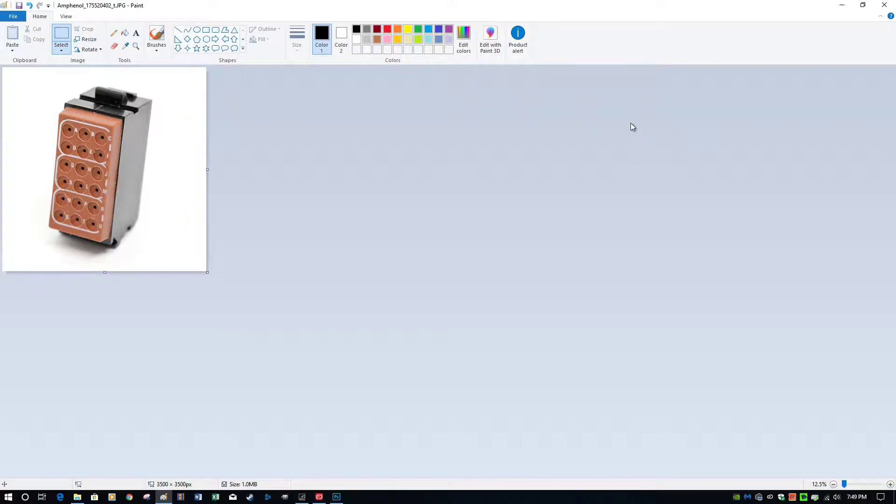
{"action": "left_click", "coordinate": [884, 5]}
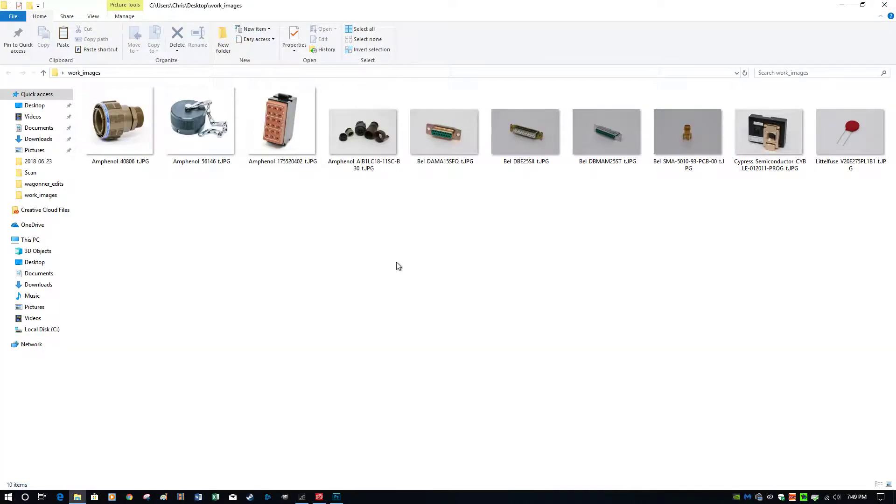
Step: Open Amphenol_AIB1LC18-11SC-B30_t.JPG in Photoshop and apply the Auto tonal correction in the Camera Raw filter
{"action": "right_click", "coordinate": [371, 129]}
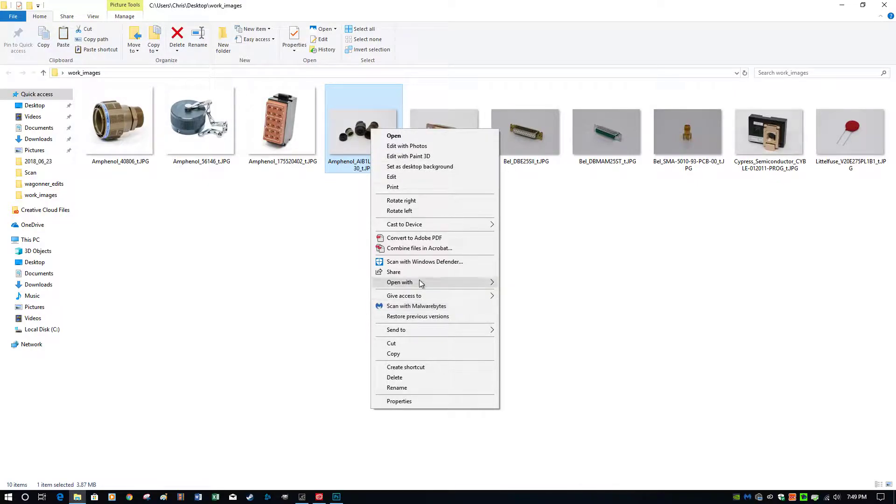
{"action": "mouse_move", "coordinate": [419, 281]}
{"action": "left_click", "coordinate": [558, 295]}
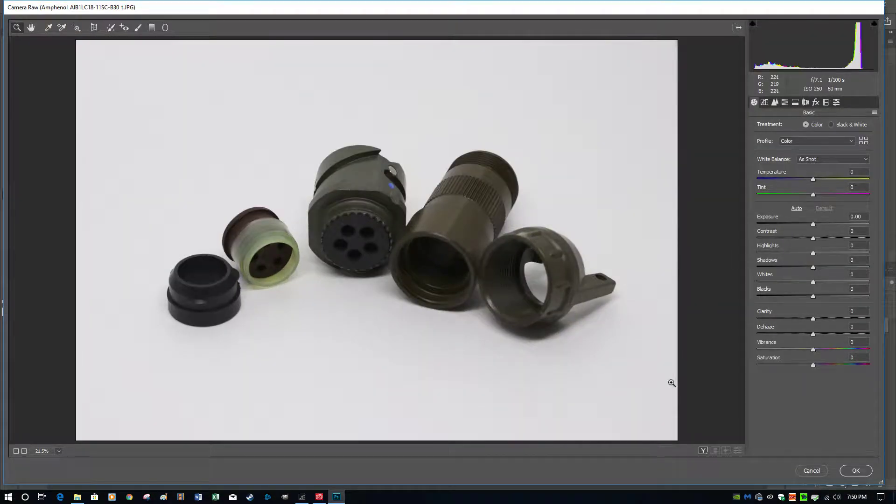
{"action": "left_click", "coordinate": [797, 208]}
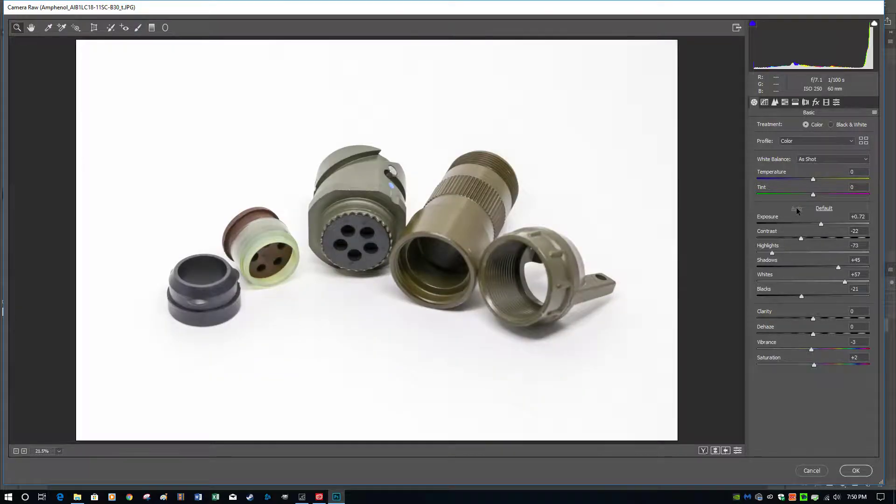
{"action": "left_click", "coordinate": [853, 469]}
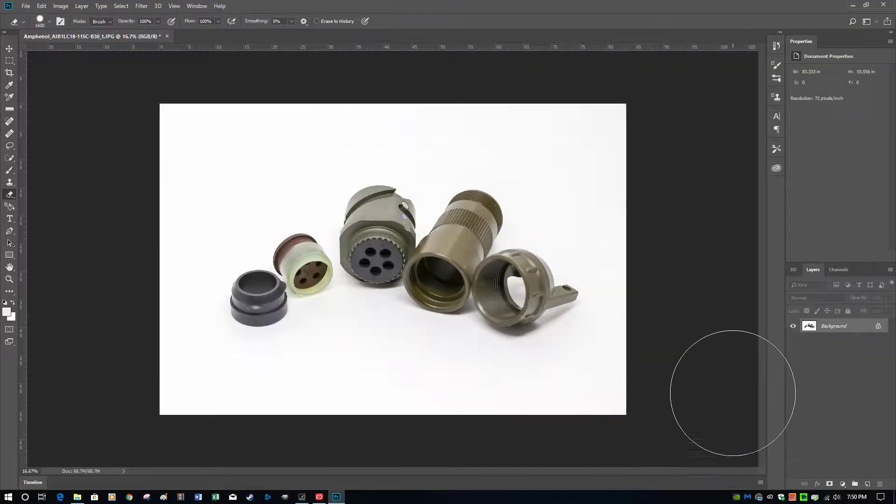
Step: Set the Curves white point from the background at the photo's upper-left corner and apply the Curves adjustment
{"action": "key", "text": "ctrl+m"}
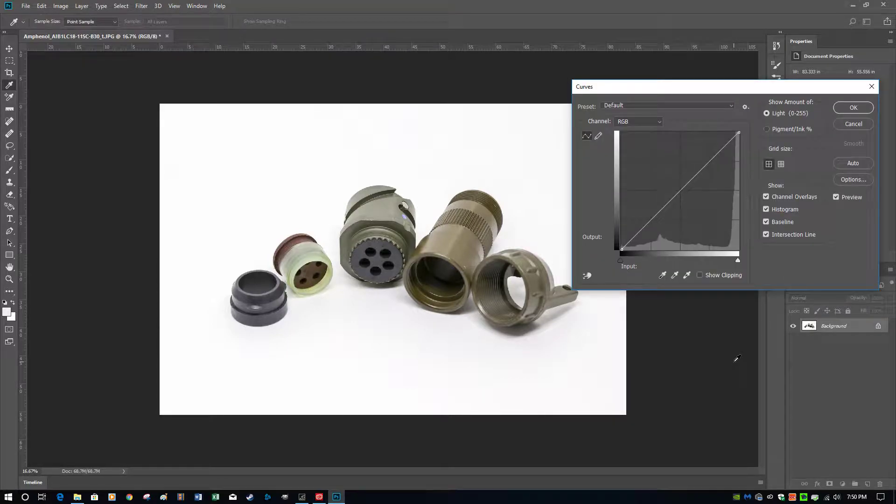
{"action": "left_click", "coordinate": [687, 275]}
{"action": "left_click", "coordinate": [168, 104]}
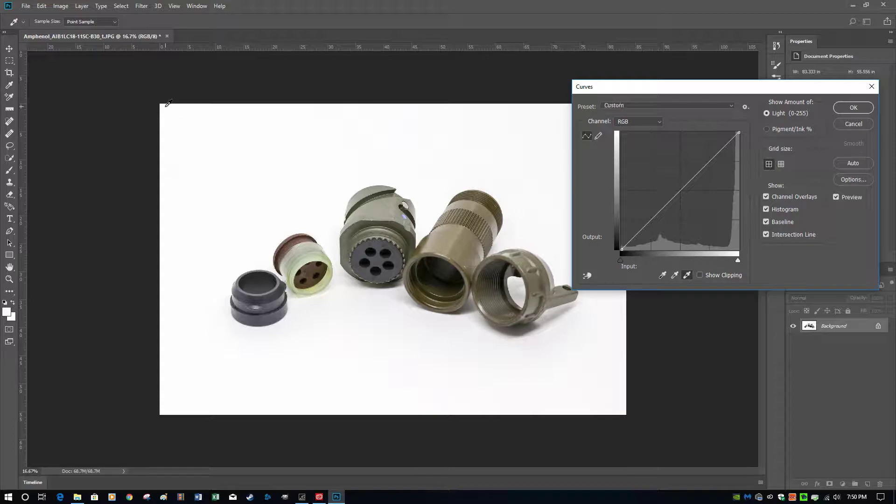
{"action": "left_click", "coordinate": [662, 276]}
{"action": "left_click", "coordinate": [853, 108]}
Step: Erase the off-white background around the five connector parts and trim the canvas around them
{"action": "key", "text": "e"}
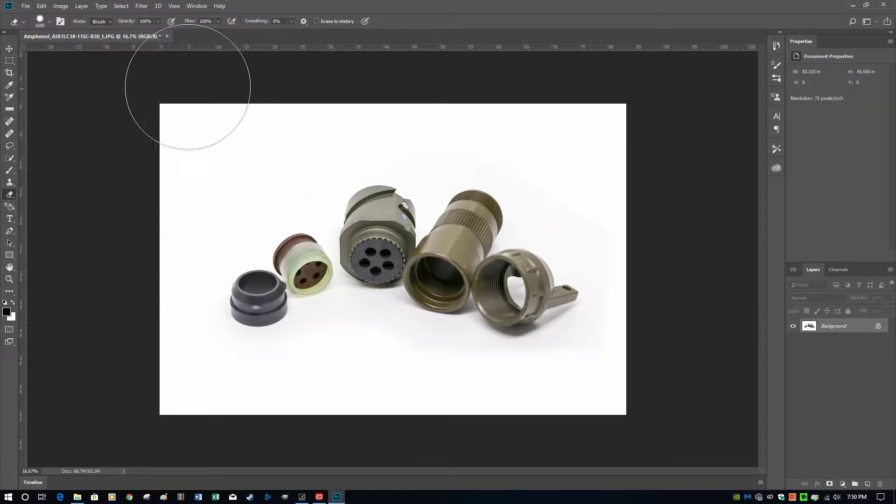
{"action": "left_click", "coordinate": [61, 6]}
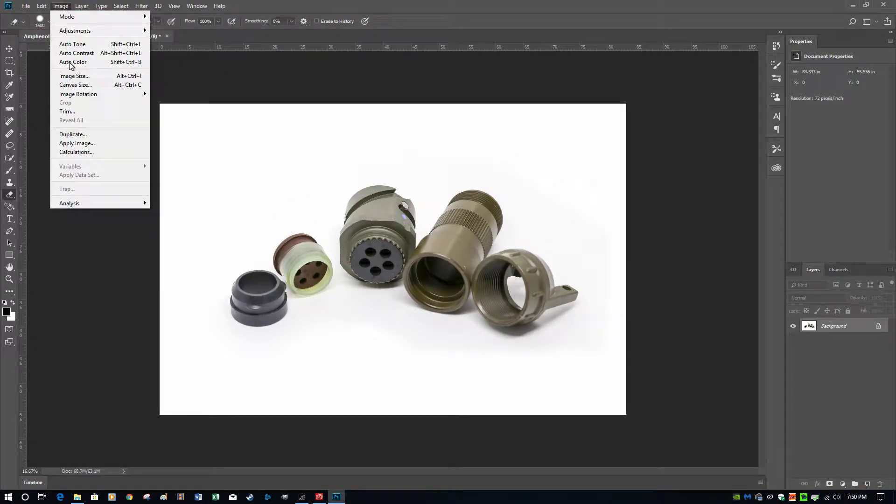
{"action": "left_click", "coordinate": [70, 111]}
{"action": "left_click", "coordinate": [491, 137]}
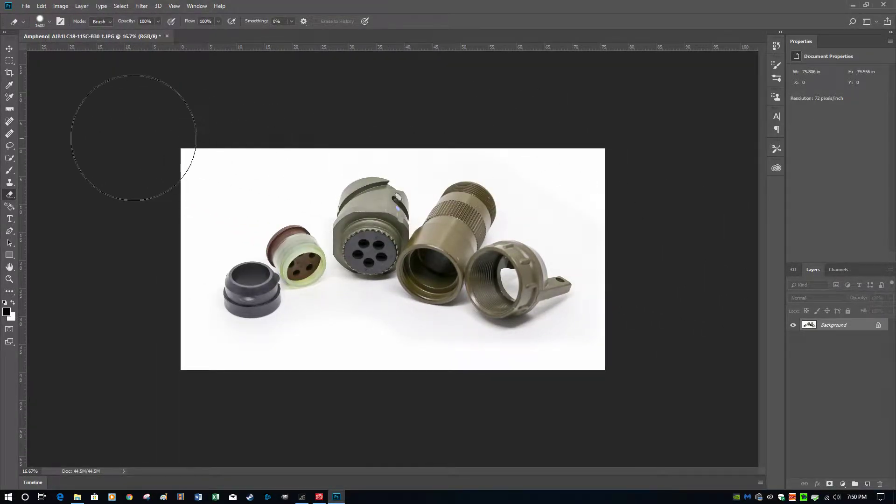
Step: Set the canvas size to 5500 by 5500 pixels, keeping the five connector parts centered
{"action": "left_click", "coordinate": [61, 6]}
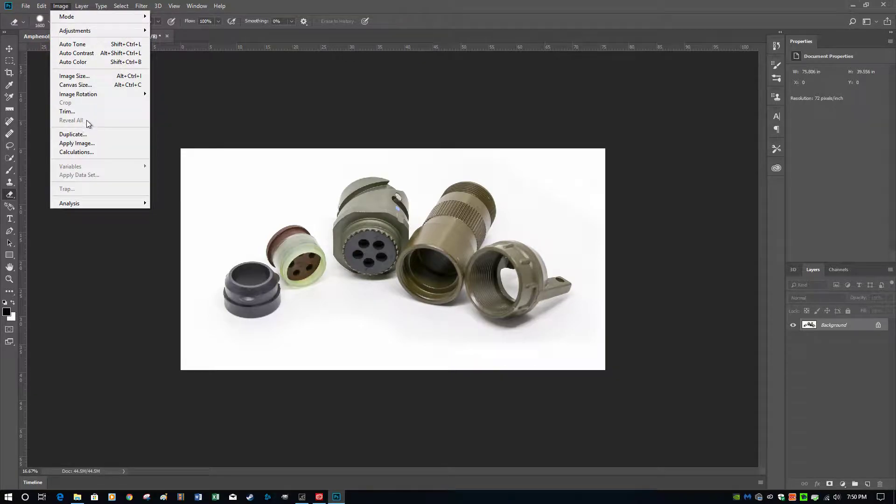
{"action": "left_click", "coordinate": [74, 85]}
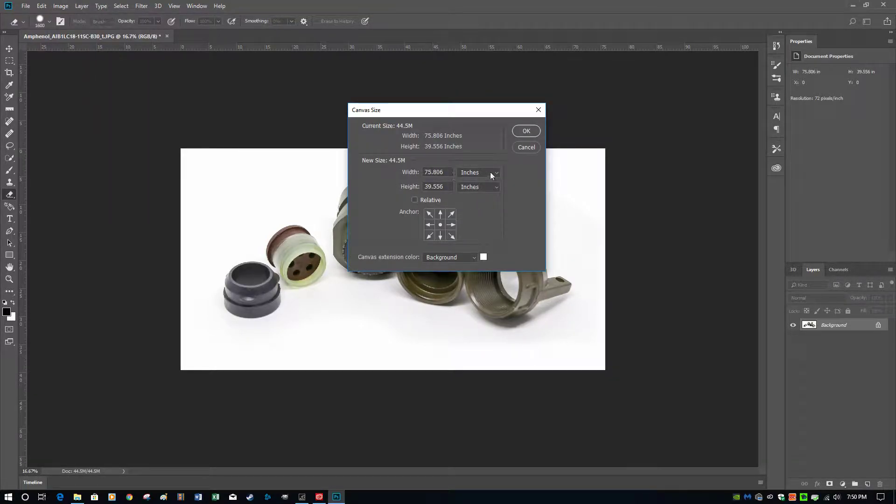
{"action": "left_click", "coordinate": [488, 172]}
{"action": "left_click", "coordinate": [480, 192]}
{"action": "left_click_drag", "start_coordinate": [442, 172], "coordinate": [383, 170]}
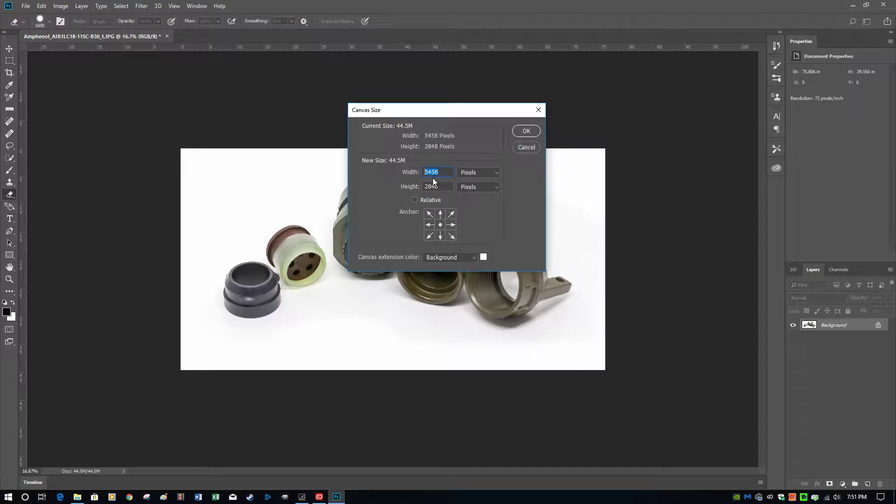
{"action": "type", "text": "5500"}
{"action": "left_click_drag", "start_coordinate": [438, 189], "coordinate": [376, 189]}
{"action": "type", "text": "5500"}
{"action": "left_click", "coordinate": [528, 133]}
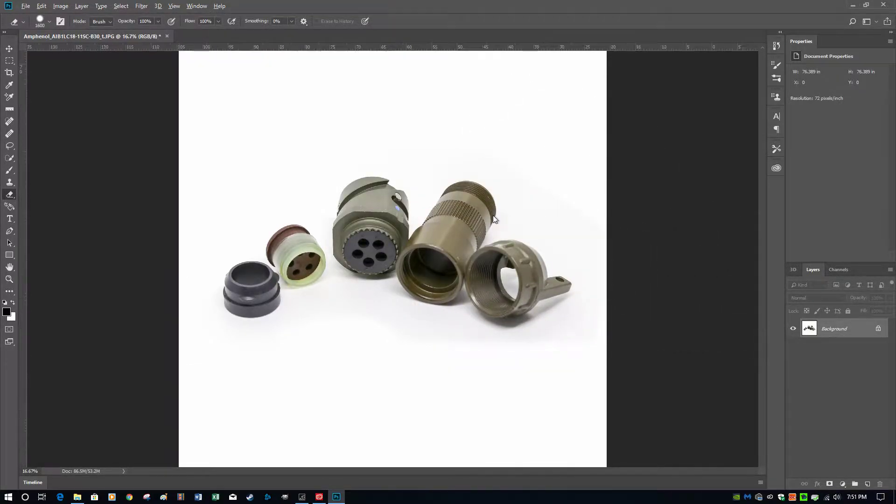
Step: Save the photo of the five connector parts as a JPEG and close it
{"action": "scroll", "coordinate": [493, 215], "scroll_direction": "down", "scroll_amount": 2}
{"action": "left_click", "coordinate": [25, 6]}
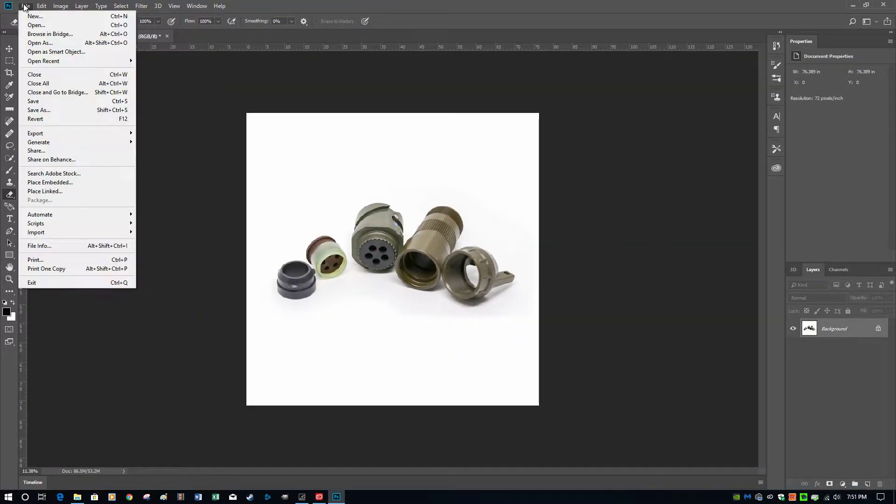
{"action": "left_click", "coordinate": [38, 104]}
{"action": "left_click", "coordinate": [502, 135]}
{"action": "key", "text": "e"}
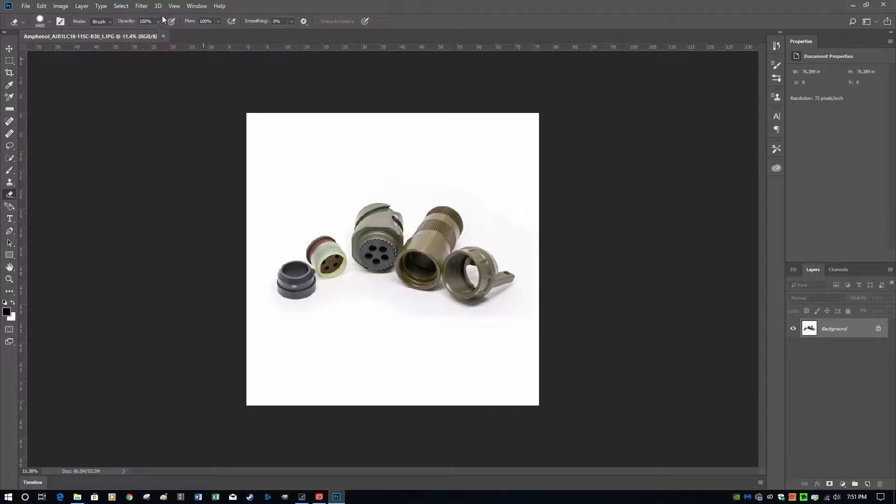
{"action": "left_click", "coordinate": [163, 36]}
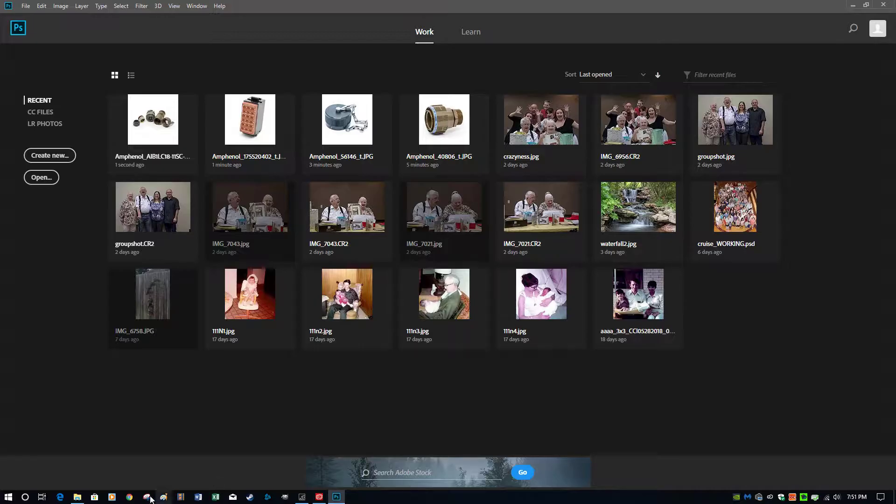
Step: Open Bel_DAMA15SFO_t.JPG from the work_images folder in Photoshop and apply the Auto tonal correction in the Camera Raw filter
{"action": "left_click", "coordinate": [77, 497]}
{"action": "right_click", "coordinate": [460, 135]}
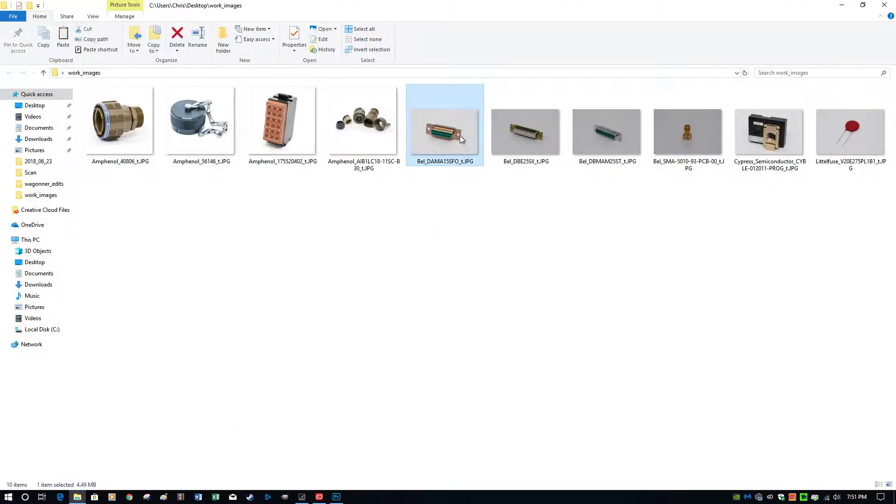
{"action": "left_click", "coordinate": [506, 196]}
{"action": "right_click", "coordinate": [434, 124]}
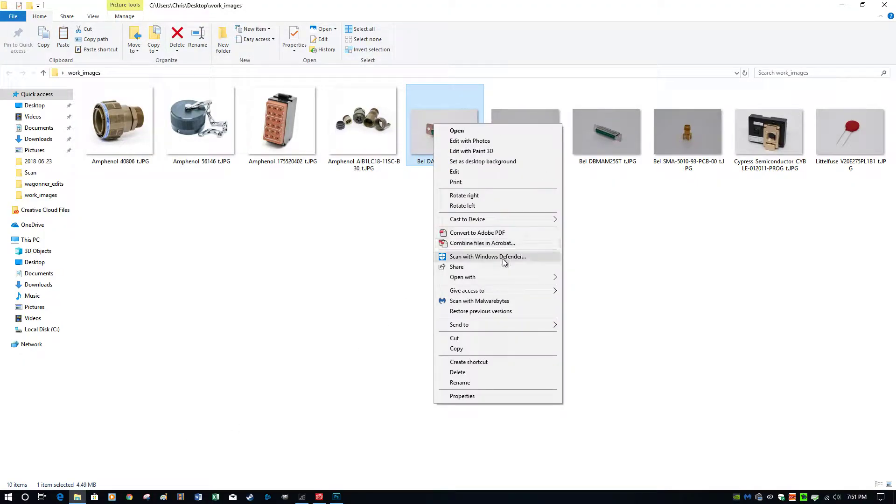
{"action": "mouse_move", "coordinate": [492, 279]}
{"action": "left_click", "coordinate": [614, 289]}
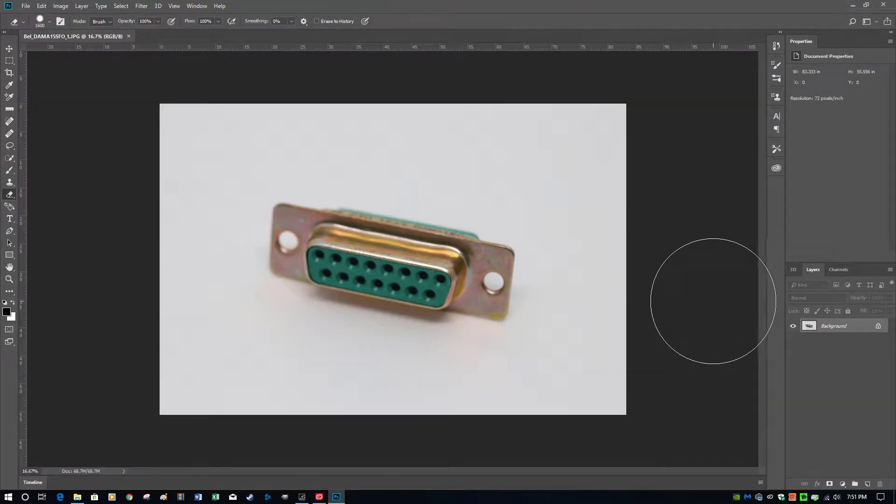
{"action": "key", "text": "ctrl+shift+a"}
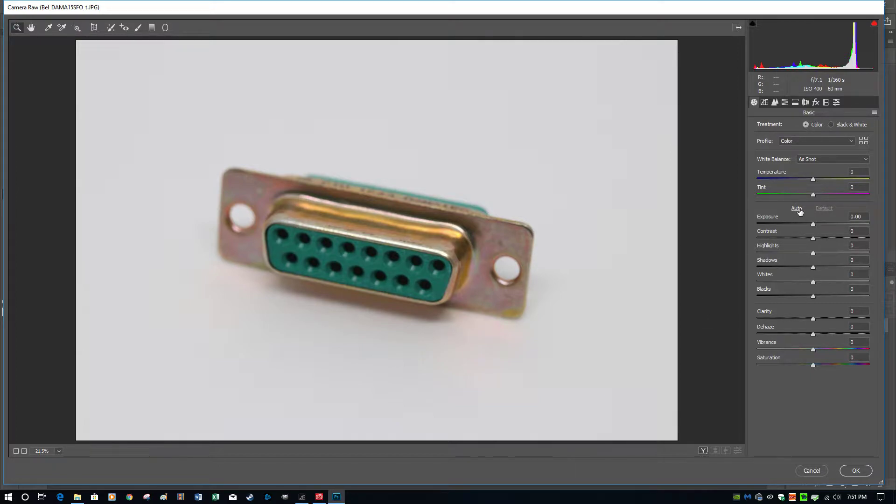
{"action": "left_click", "coordinate": [797, 209]}
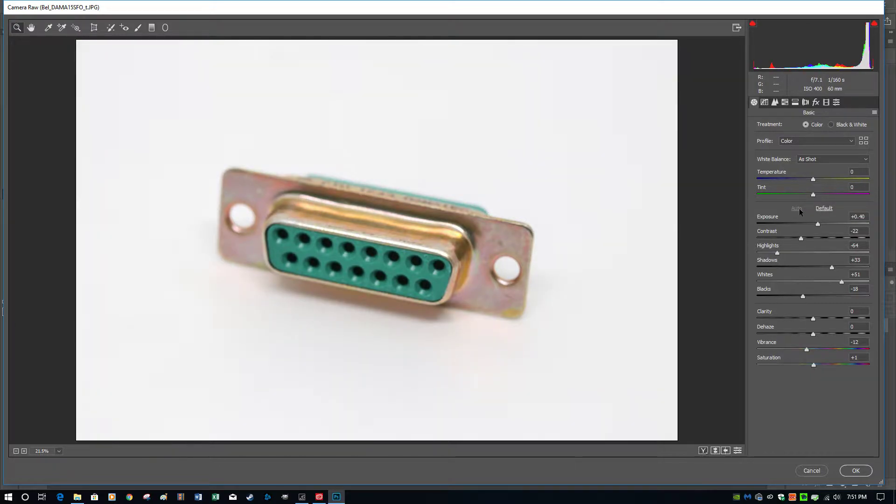
{"action": "left_click", "coordinate": [856, 471]}
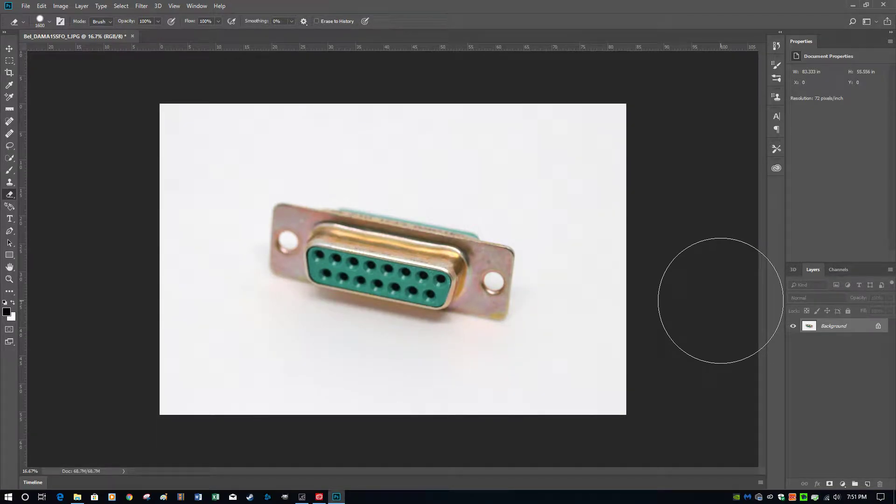
Step: Set the Curves white point from the photo's upper-left corner and the black point from a dark pin hole, and apply the adjustment
{"action": "key", "text": "ctrl+m"}
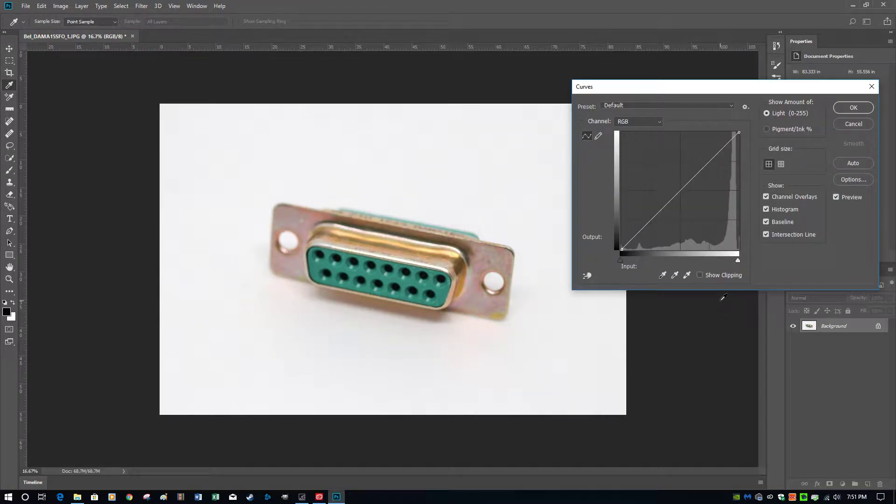
{"action": "left_click", "coordinate": [687, 274]}
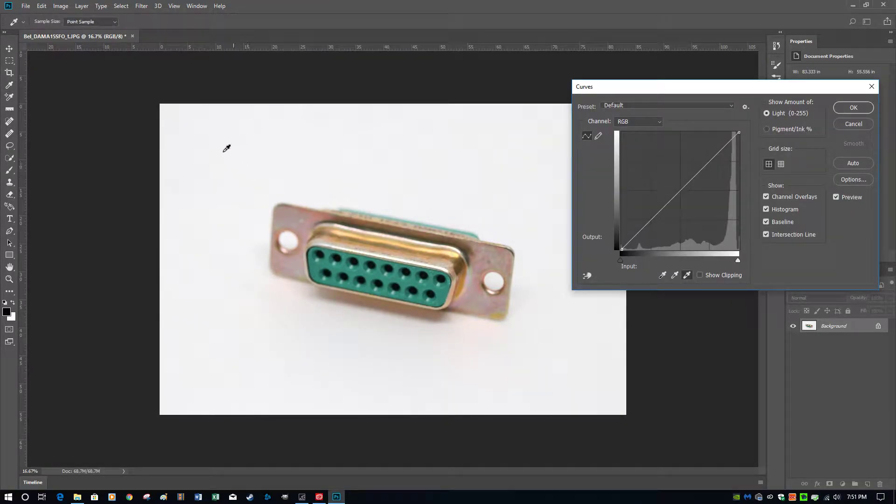
{"action": "left_click", "coordinate": [169, 104]}
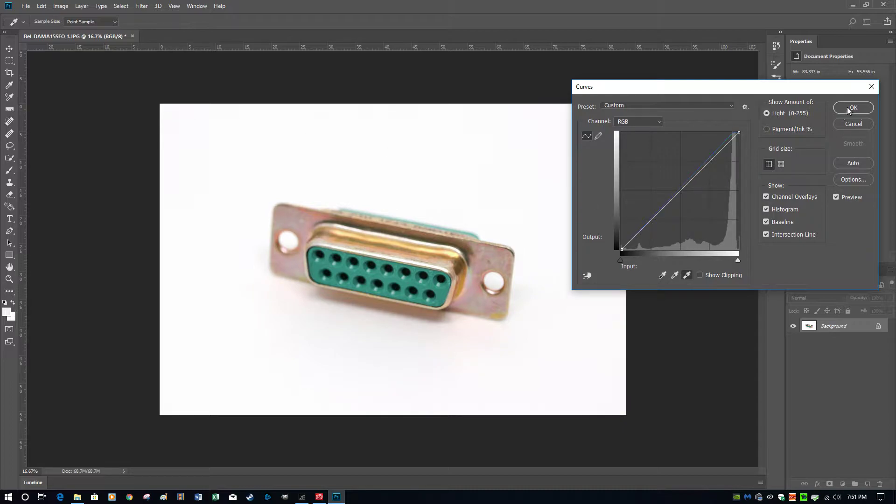
{"action": "left_click", "coordinate": [424, 274]}
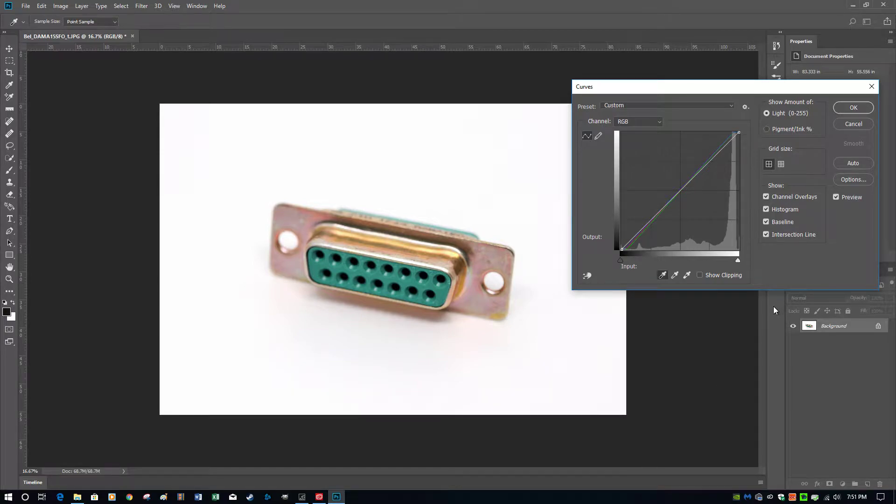
{"action": "left_click", "coordinate": [852, 109]}
Step: Erase the off-white background around the green connector and trim the canvas closely around it
{"action": "key", "text": "e"}
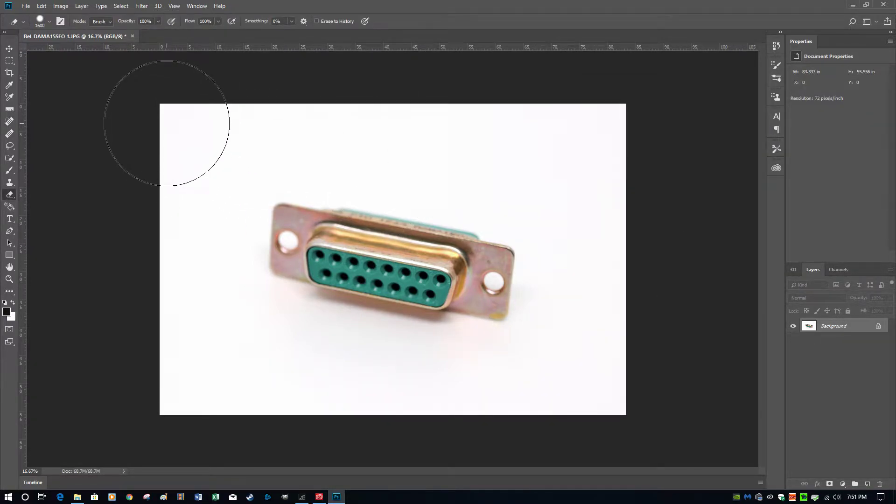
{"action": "mouse_move", "coordinate": [445, 424]}
{"action": "left_mouse_down"}
{"action": "mouse_move", "coordinate": [533, 422]}
{"action": "mouse_move", "coordinate": [625, 324]}
{"action": "mouse_move", "coordinate": [617, 137]}
{"action": "mouse_move", "coordinate": [177, 117]}
{"action": "mouse_move", "coordinate": [156, 139]}
{"action": "mouse_move", "coordinate": [149, 367]}
{"action": "mouse_move", "coordinate": [270, 410]}
{"action": "left_mouse_up"}
{"action": "left_click", "coordinate": [63, 6]}
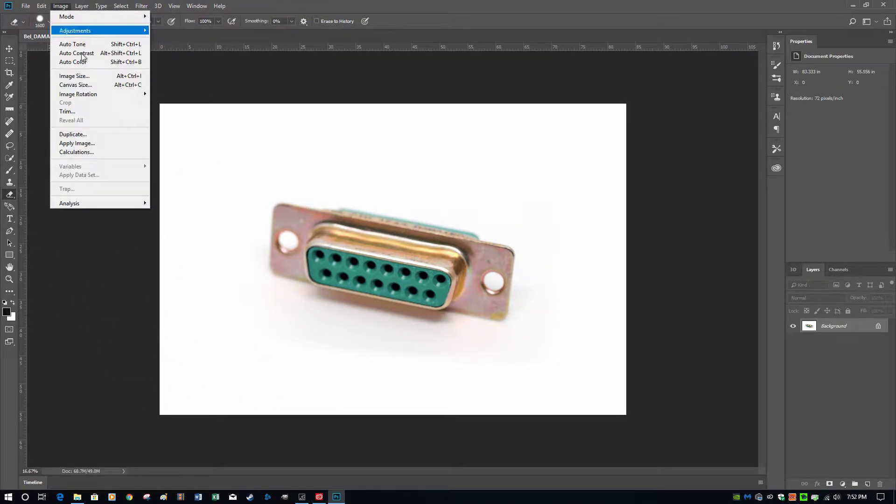
{"action": "left_click", "coordinate": [66, 111]}
{"action": "left_click", "coordinate": [491, 137]}
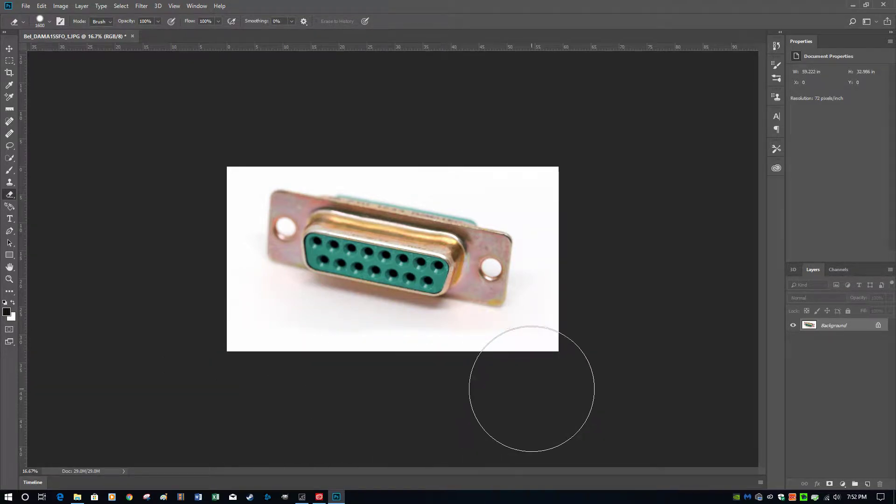
{"action": "left_click", "coordinate": [61, 5]}
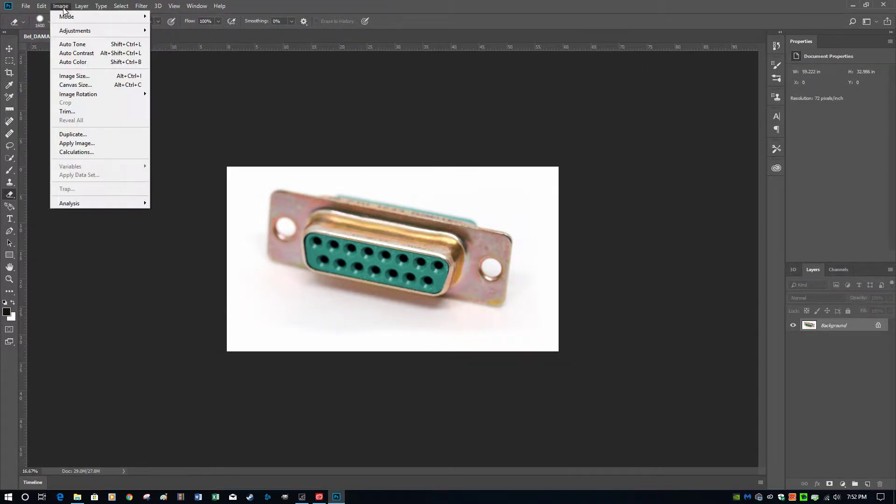
{"action": "left_click", "coordinate": [67, 112]}
{"action": "left_click", "coordinate": [491, 137]}
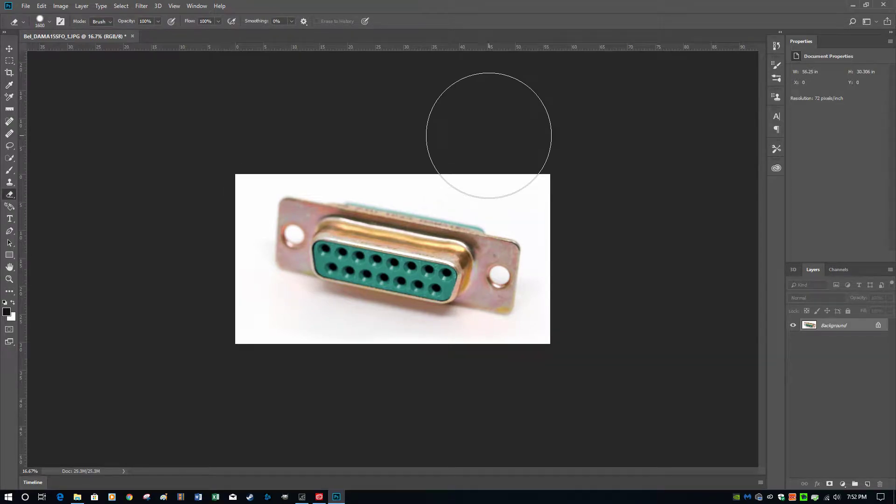
Step: Set the canvas size to 4100 by 4100 pixels, keeping the green connector centered
{"action": "left_click", "coordinate": [41, 6]}
{"action": "mouse_move", "coordinate": [61, 6]}
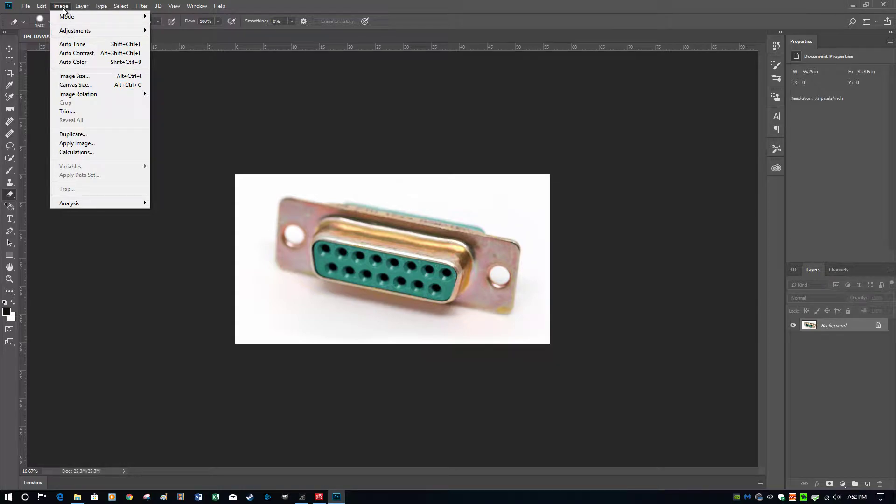
{"action": "left_click", "coordinate": [72, 86]}
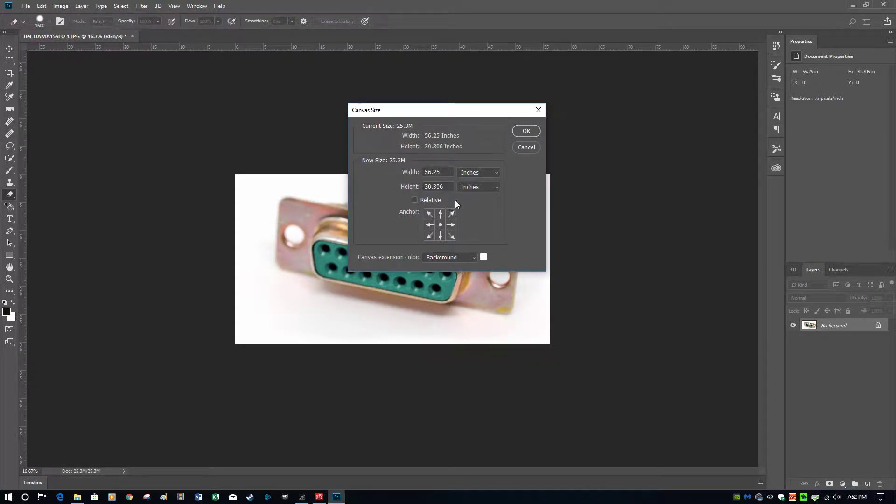
{"action": "left_click", "coordinate": [457, 173]}
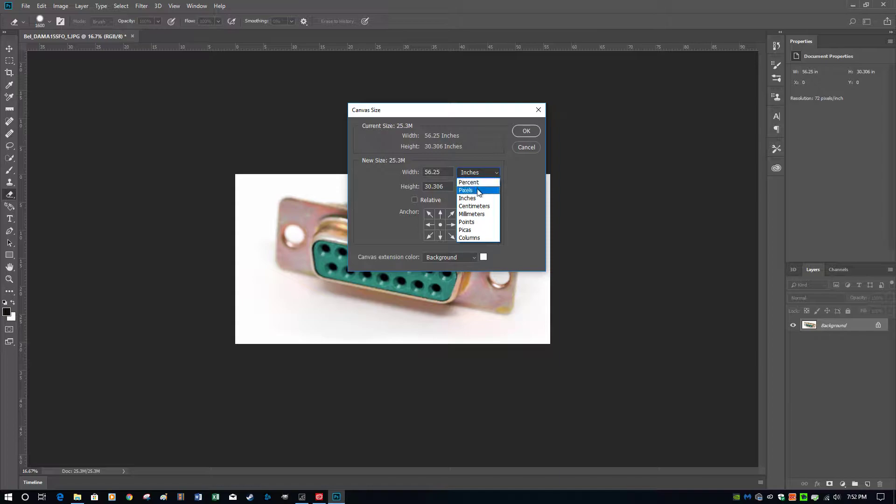
{"action": "left_click", "coordinate": [478, 189]}
{"action": "left_click", "coordinate": [498, 187]}
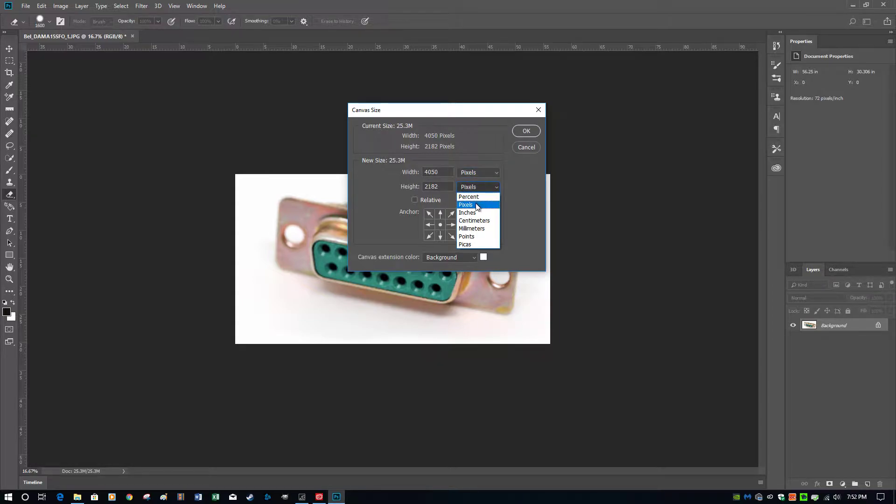
{"action": "left_click", "coordinate": [476, 204]}
{"action": "left_click_drag", "start_coordinate": [450, 173], "coordinate": [374, 167]}
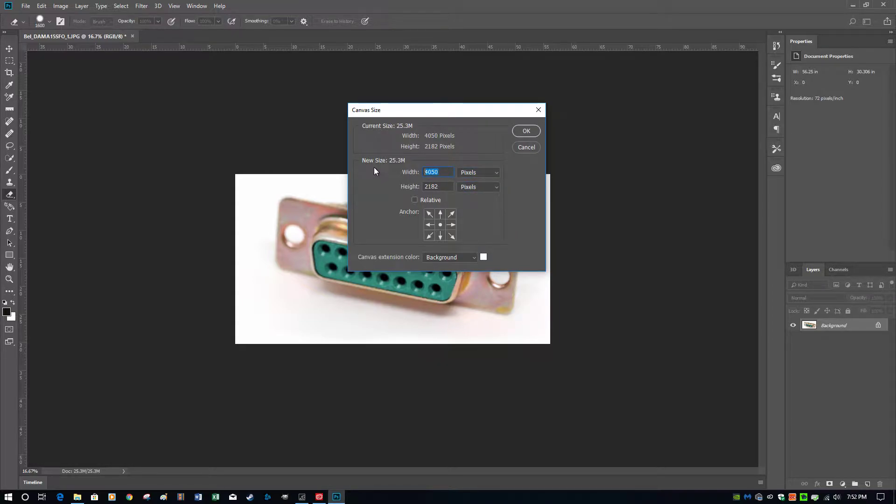
{"action": "type", "text": "4100"}
{"action": "left_click_drag", "start_coordinate": [448, 189], "coordinate": [373, 183]}
{"action": "type", "text": "4100"}
{"action": "left_click", "coordinate": [526, 131]}
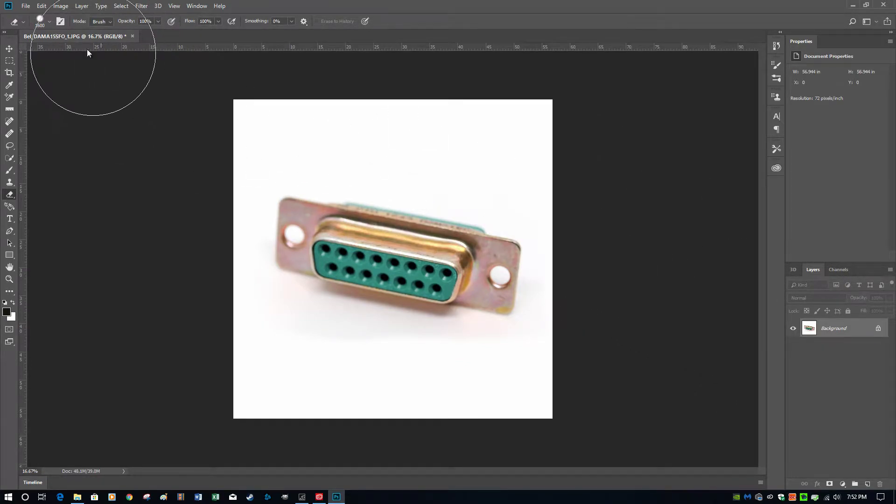
Step: Save the green connector photo as a JPEG with maximum quality 12 and Baseline Optimized format, and close it
{"action": "left_click", "coordinate": [25, 6]}
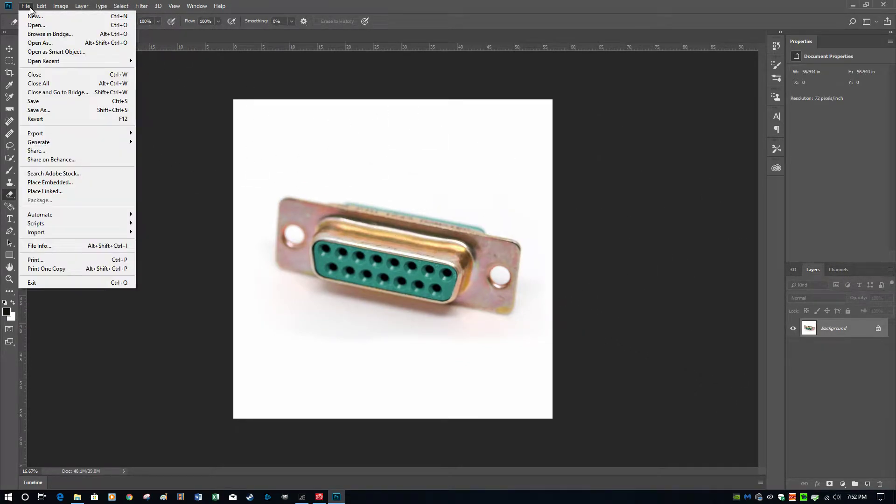
{"action": "left_click", "coordinate": [35, 102]}
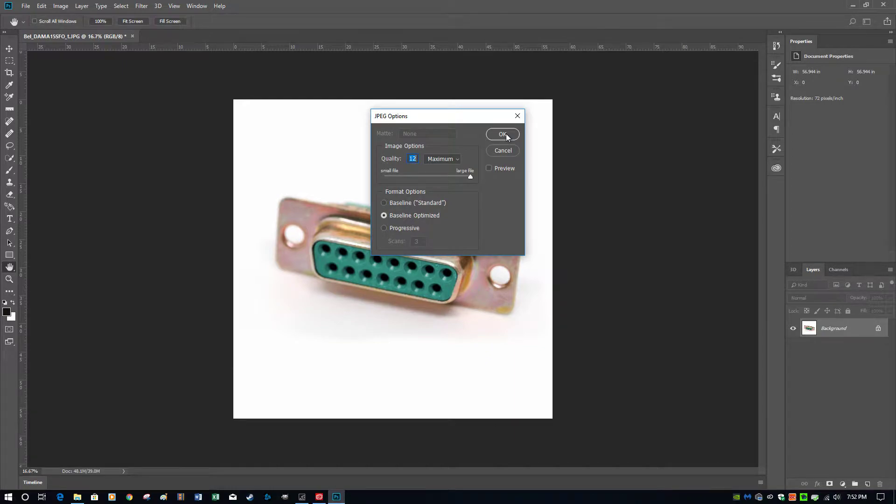
{"action": "left_click", "coordinate": [503, 135]}
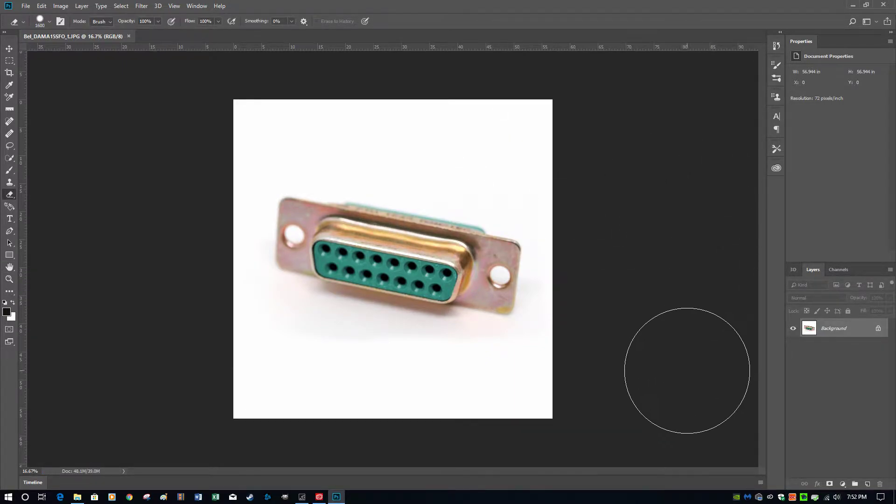
{"action": "left_click", "coordinate": [128, 36]}
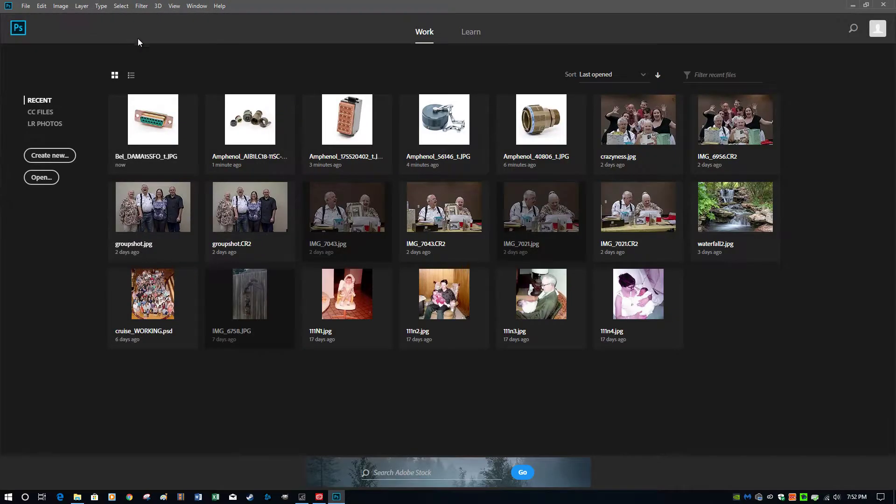
Step: Open Bel_DBE25SII_t.JPG from the work_images folder in Photoshop and apply Camera Raw's automatic tone adjustments
{"action": "left_click", "coordinate": [78, 497]}
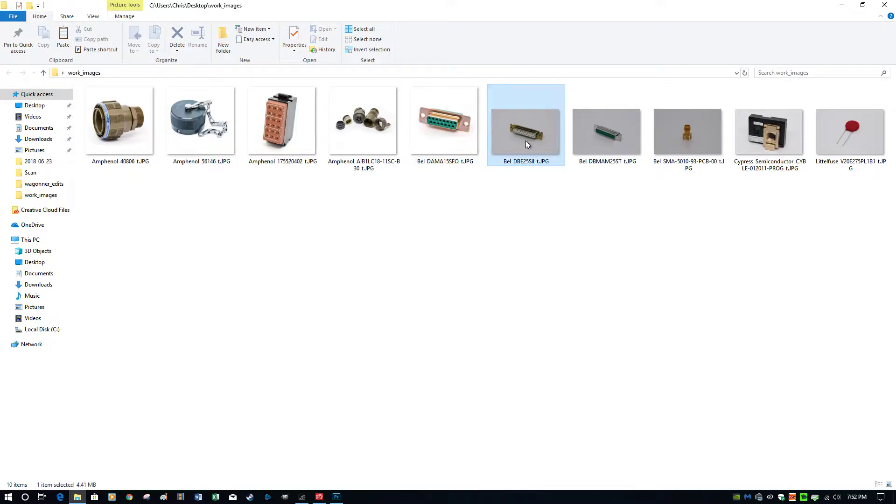
{"action": "right_click", "coordinate": [534, 124]}
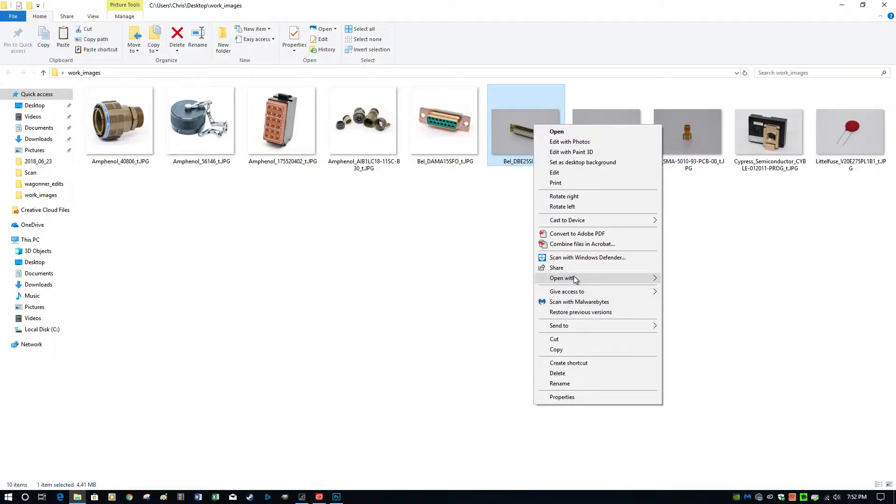
{"action": "mouse_move", "coordinate": [579, 279]}
{"action": "left_click", "coordinate": [700, 291]}
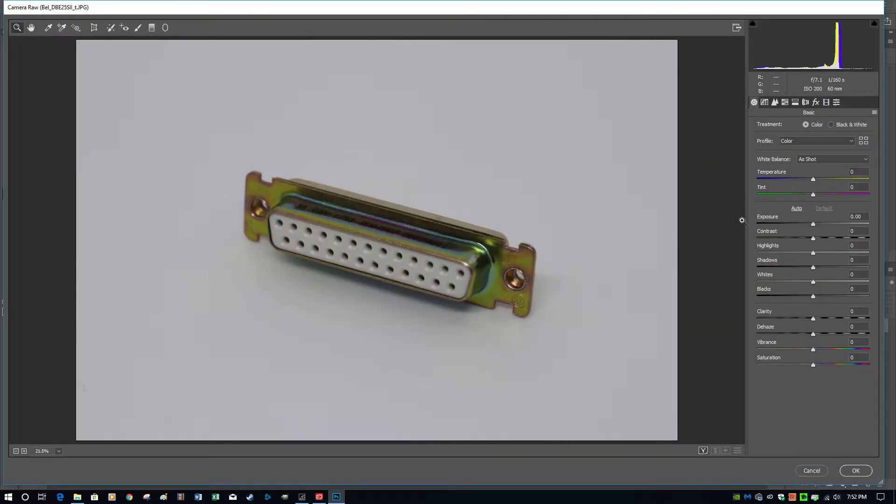
{"action": "left_click", "coordinate": [796, 209]}
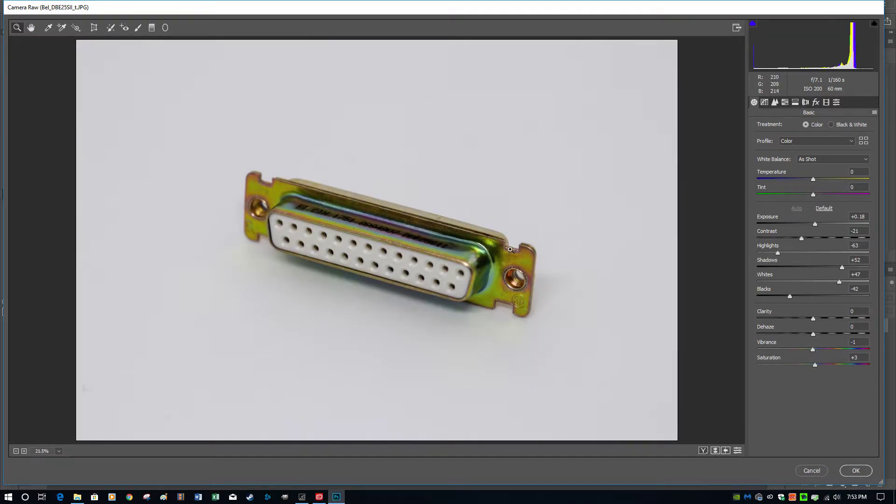
{"action": "left_click", "coordinate": [855, 470]}
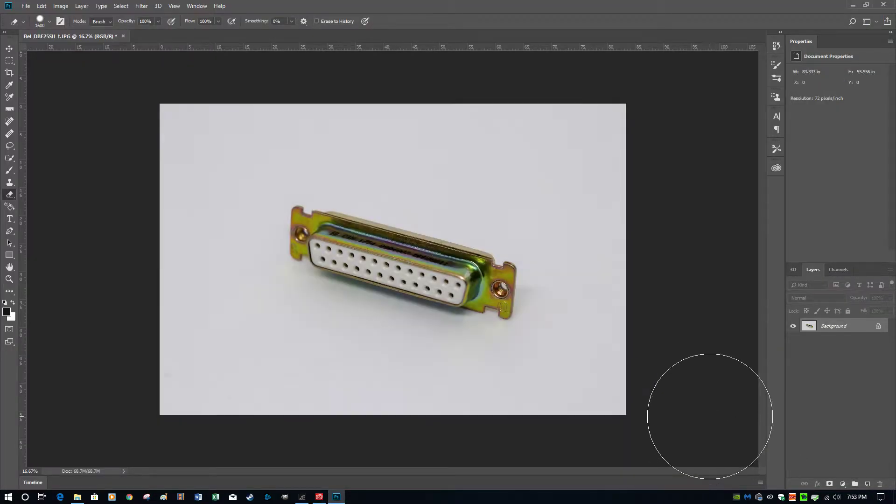
{"action": "key", "text": "ctrl+m"}
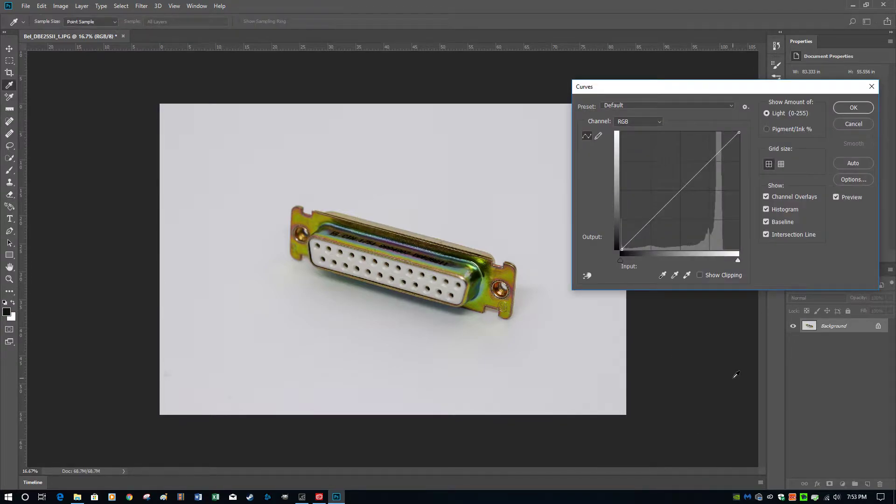
{"action": "left_click", "coordinate": [687, 276]}
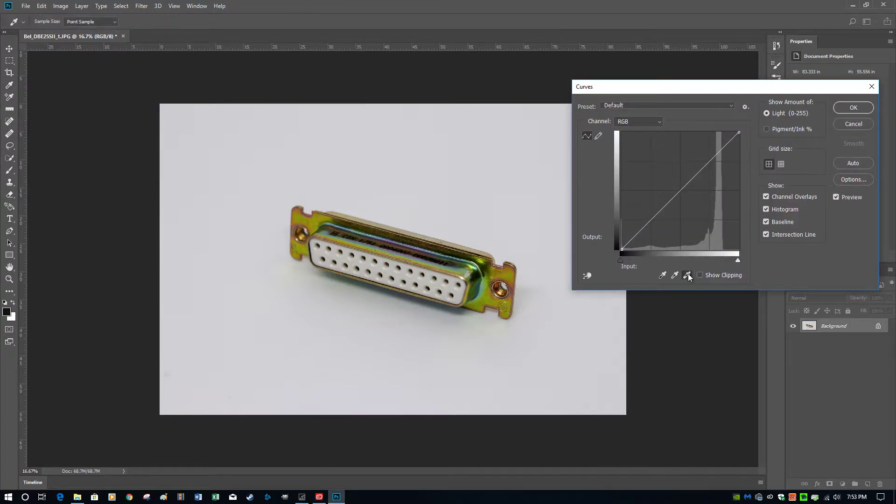
{"action": "left_click", "coordinate": [165, 104]}
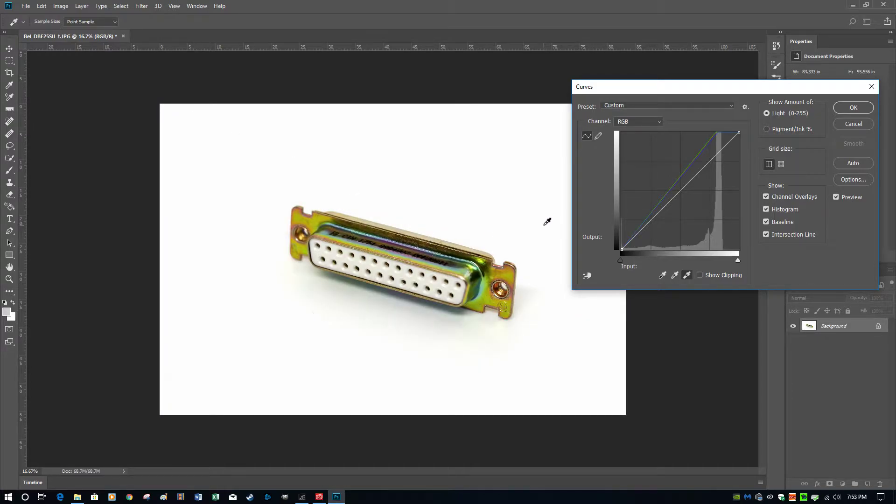
{"action": "left_click", "coordinate": [663, 276]}
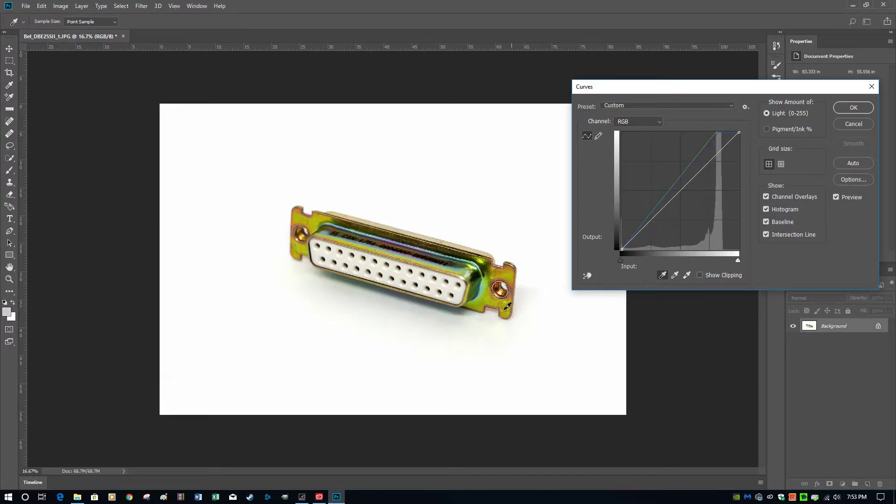
{"action": "left_click", "coordinate": [448, 280]}
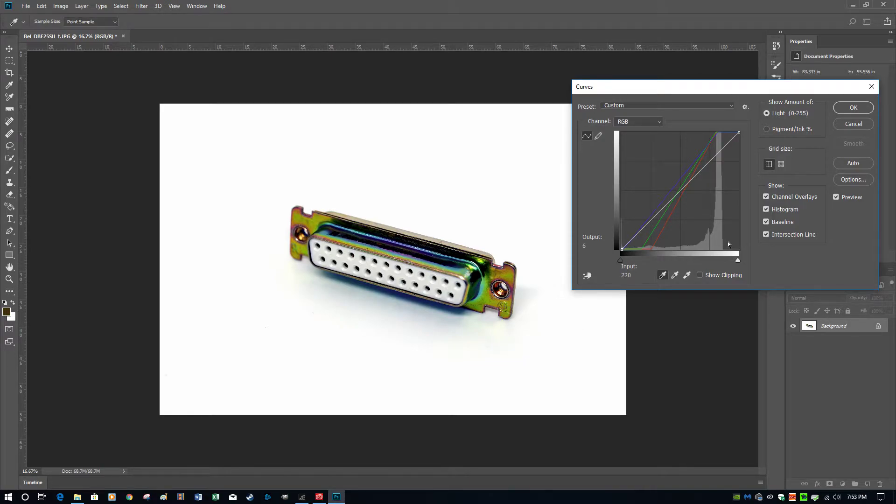
{"action": "left_click", "coordinate": [855, 125]}
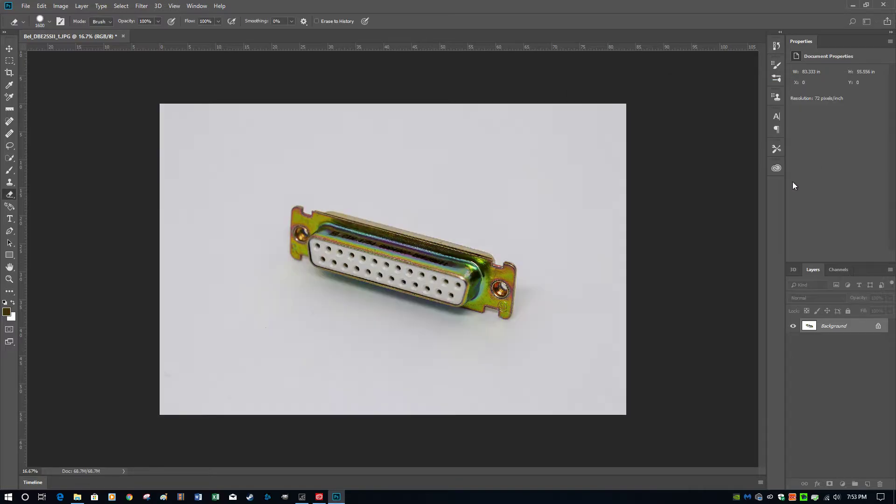
Step: Set the Curves white point from the photo's upper-left corner and apply the adjustment without sampling a black point
{"action": "key", "text": "ctrl+m"}
{"action": "left_click", "coordinate": [686, 275]}
{"action": "left_click", "coordinate": [165, 106]}
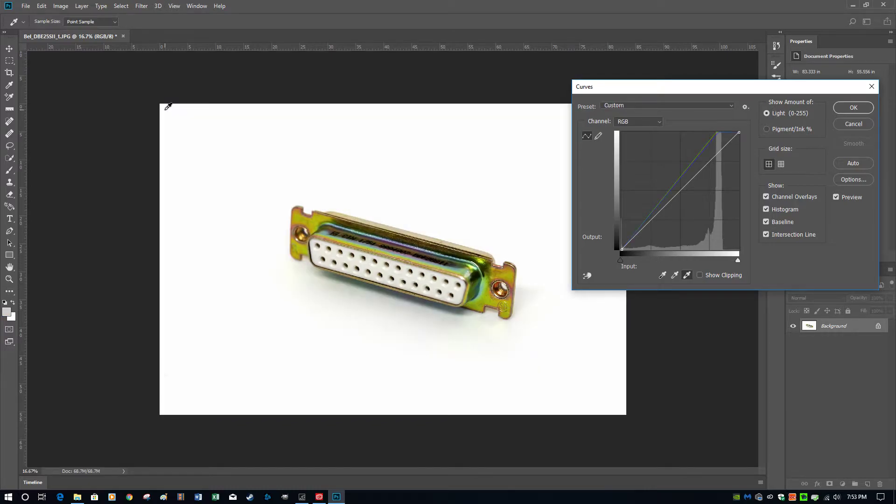
{"action": "left_click", "coordinate": [854, 108]}
Step: Erase the off-white background around the gold connector and trim the canvas on all sides based on the top left pixel color
{"action": "key", "text": "e"}
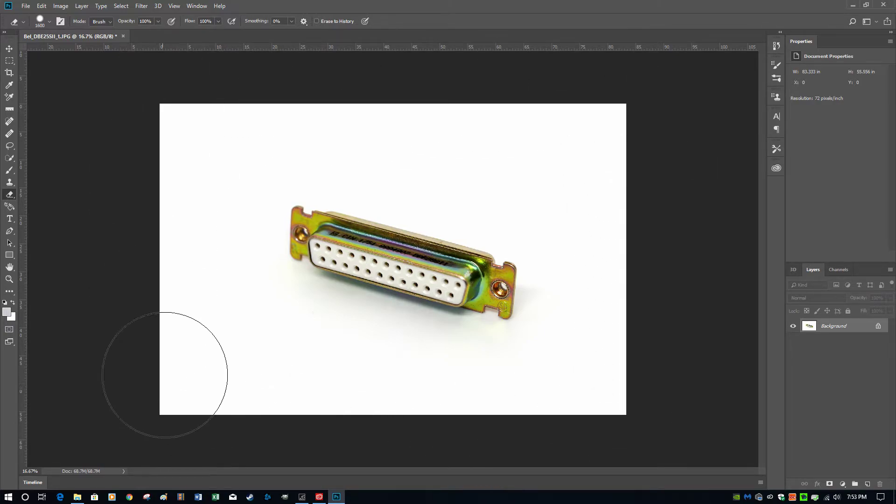
{"action": "left_click", "coordinate": [62, 7]}
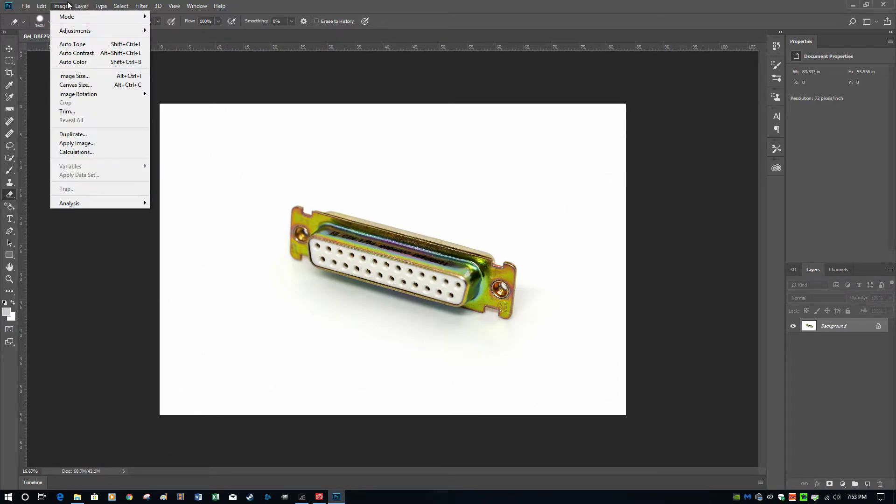
{"action": "left_click", "coordinate": [75, 111]}
{"action": "left_click", "coordinate": [491, 137]}
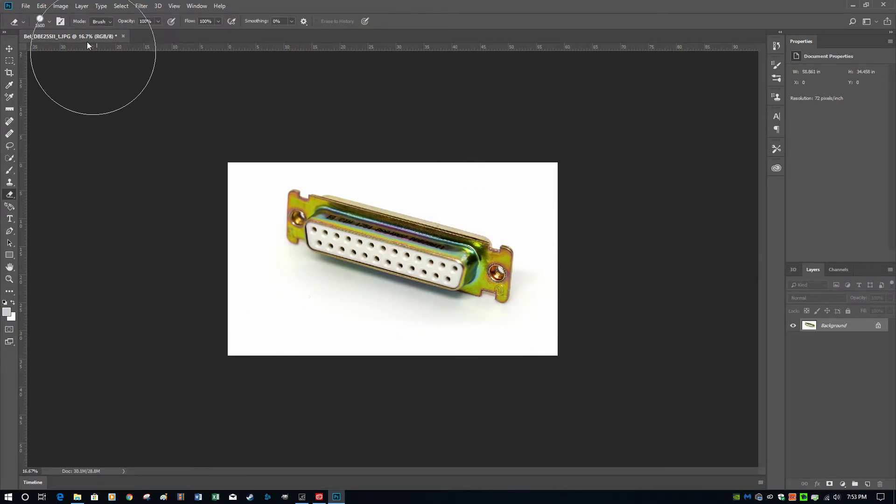
{"action": "left_click", "coordinate": [69, 8]}
{"action": "left_click", "coordinate": [67, 111]}
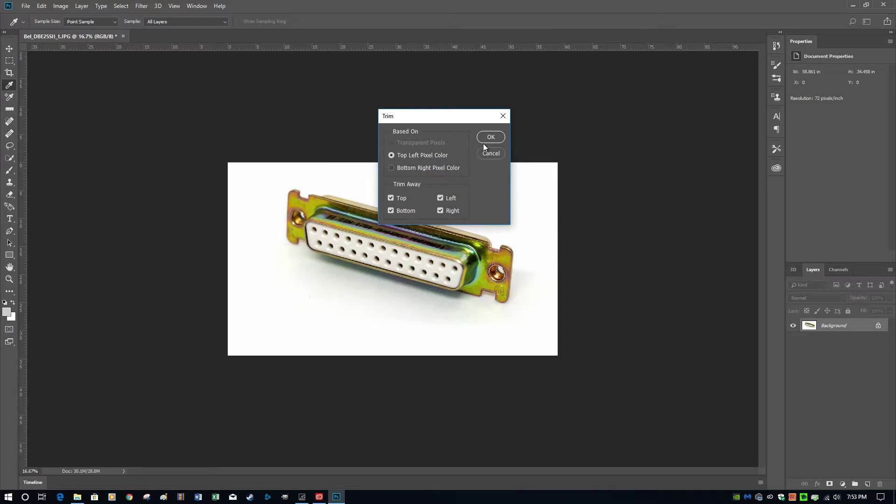
{"action": "left_click", "coordinate": [488, 135]}
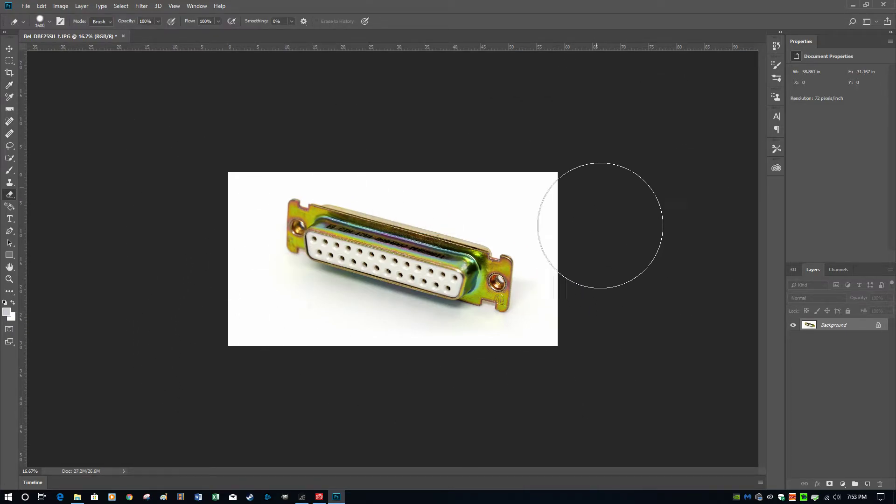
{"action": "left_click", "coordinate": [60, 5]}
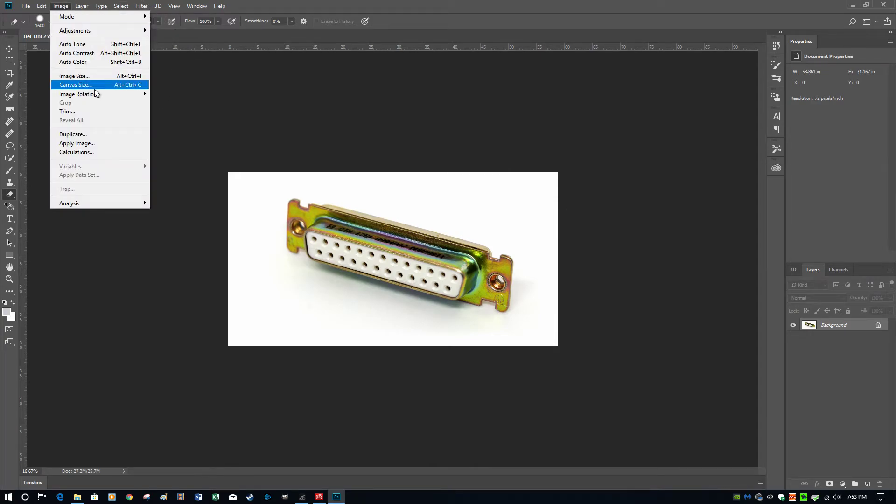
{"action": "left_click", "coordinate": [65, 112]}
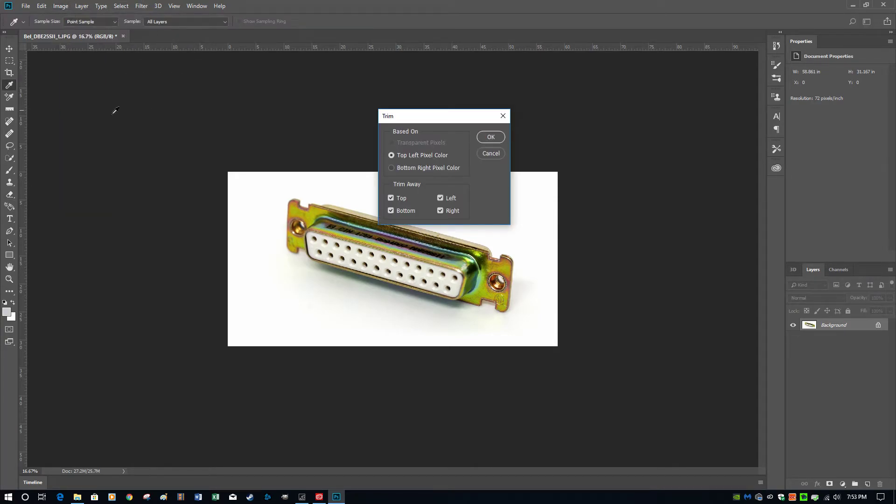
{"action": "left_click", "coordinate": [502, 137]}
Step: Set the canvas size to 3700 by 3700 pixels, keeping the gold connector centered
{"action": "left_click", "coordinate": [61, 6]}
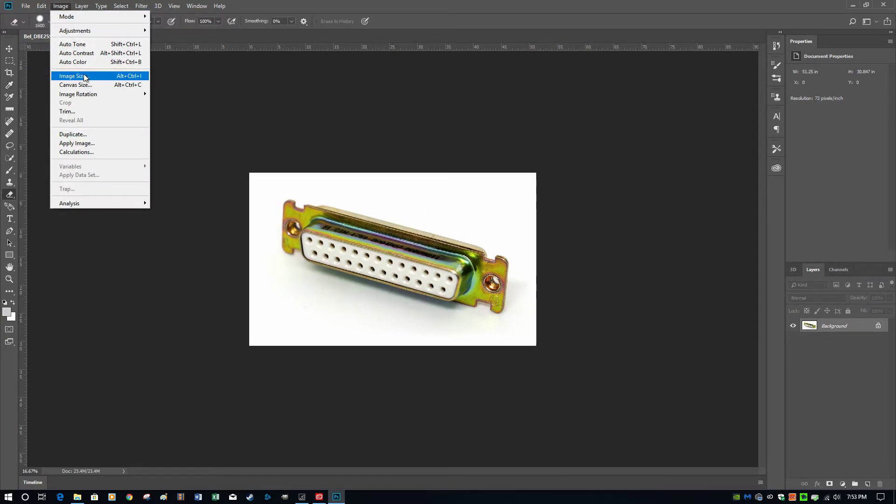
{"action": "left_click", "coordinate": [87, 85]}
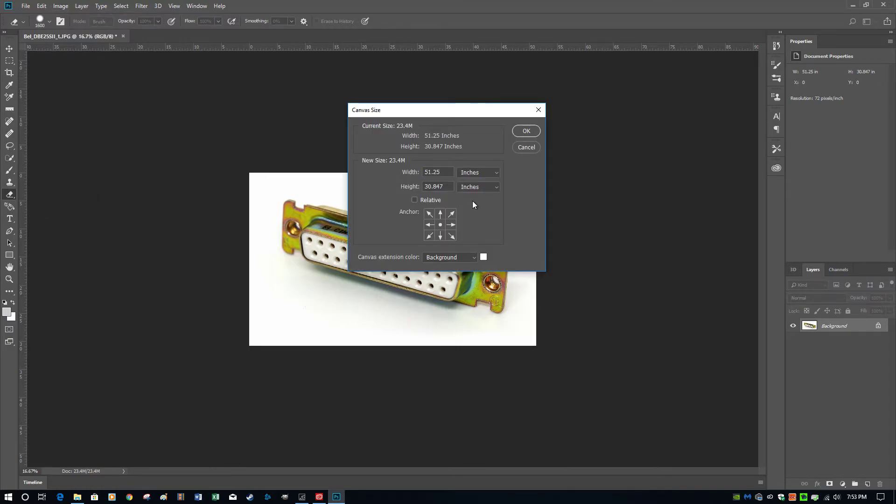
{"action": "left_click", "coordinate": [497, 172]}
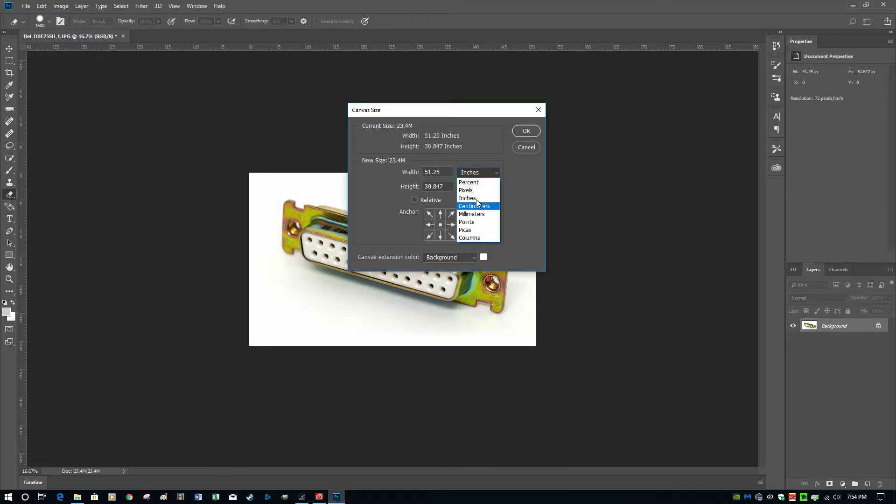
{"action": "left_click", "coordinate": [489, 188]}
{"action": "left_click", "coordinate": [416, 175]}
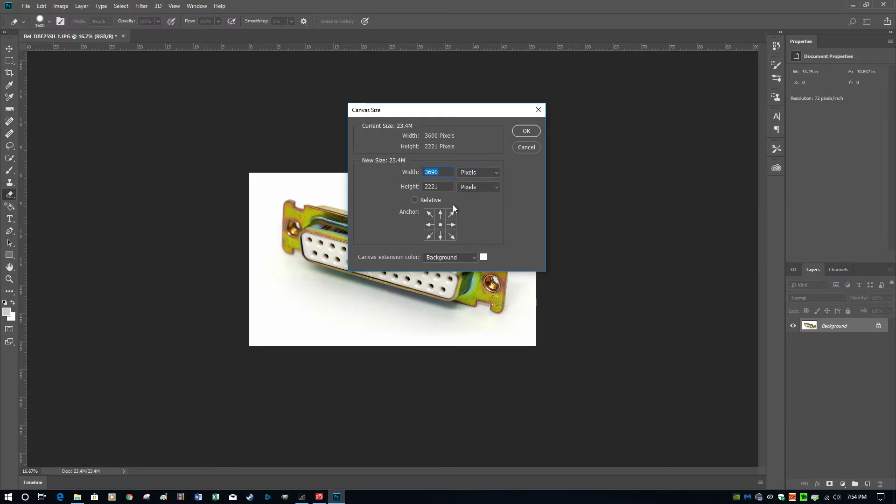
{"action": "type", "text": "3700"}
{"action": "key", "text": "Tab"}
{"action": "type", "text": "3700"}
{"action": "left_click", "coordinate": [526, 131]}
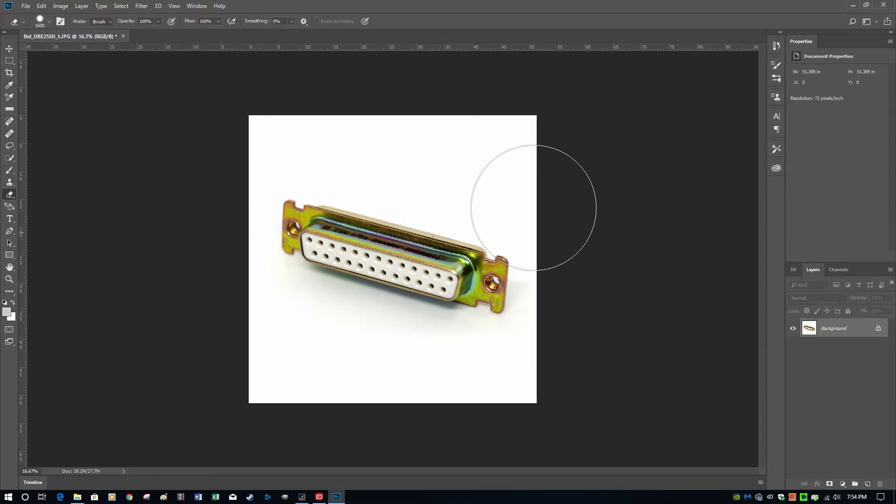
Step: Save the gold connector photo as a JPEG with maximum quality 12 and Baseline Optimized format, and close it
{"action": "left_click", "coordinate": [25, 6]}
{"action": "left_click", "coordinate": [27, 7]}
{"action": "left_click", "coordinate": [38, 8]}
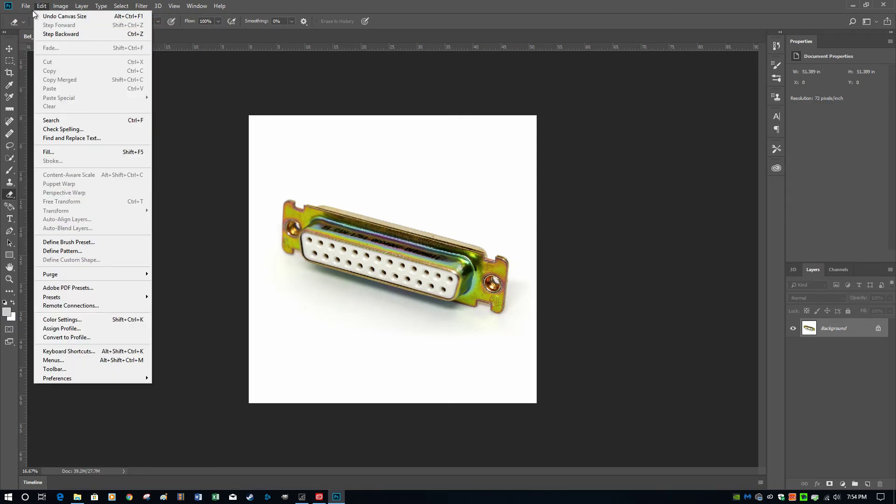
{"action": "left_click", "coordinate": [35, 104]}
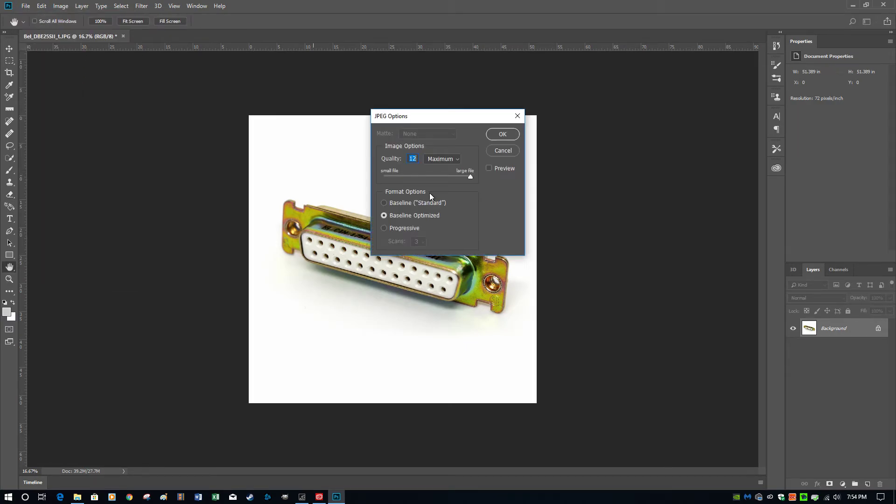
{"action": "left_click", "coordinate": [505, 136]}
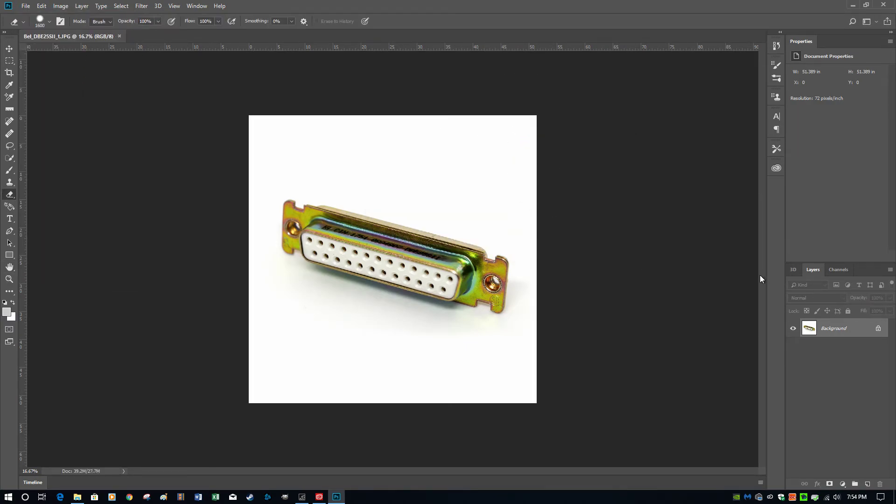
{"action": "left_click", "coordinate": [119, 36]}
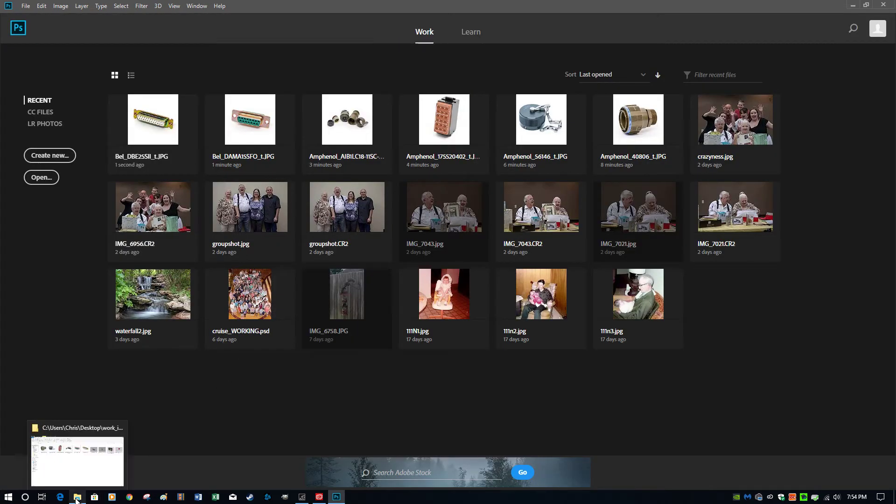
Step: Switch to the work_images folder in File Explorer
{"action": "left_click", "coordinate": [77, 499]}
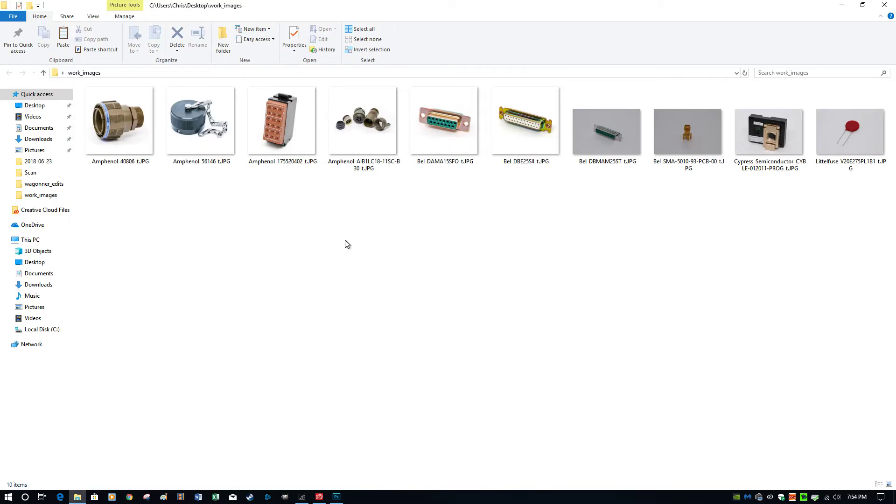